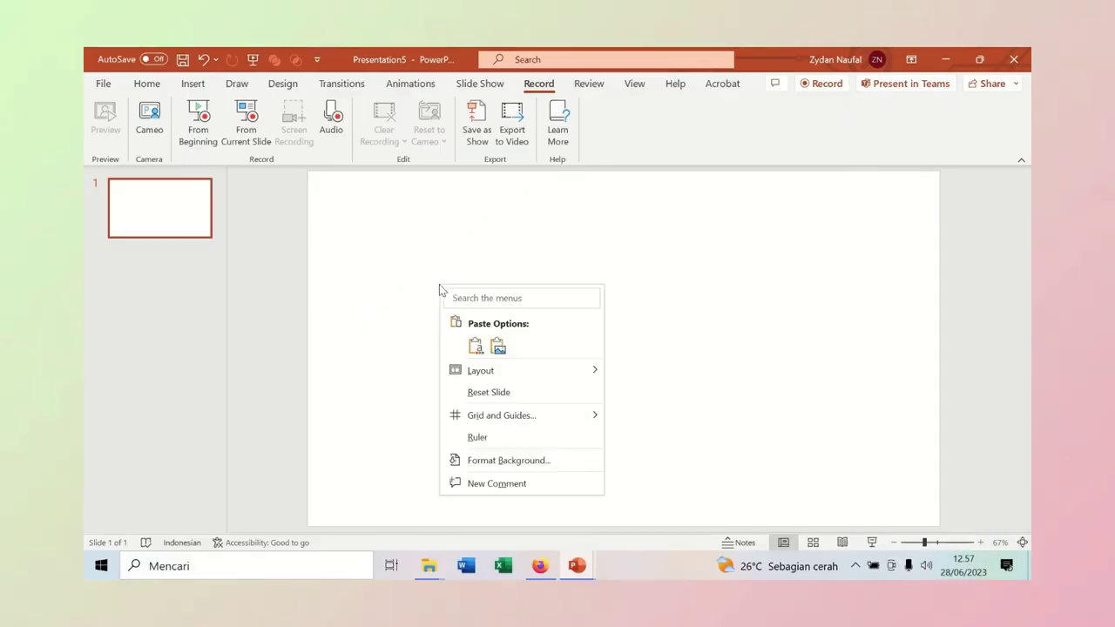
Step: Paste the three cut-out team member photos side by side onto the blank slide
{"action": "left_click", "coordinate": [471, 339]}
{"action": "left_click", "coordinate": [634, 263]}
Step: Draw a wide rounded rectangle under the purple-shirt man and remove its outline
{"action": "left_click", "coordinate": [199, 85]}
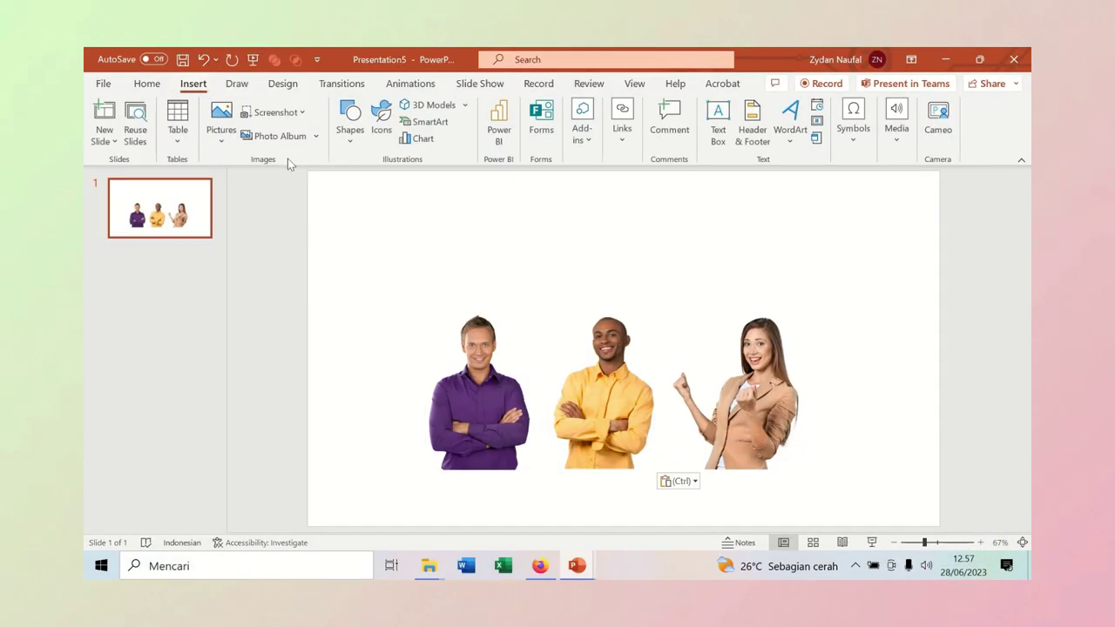
{"action": "left_click", "coordinate": [364, 149]}
{"action": "left_click", "coordinate": [433, 240]}
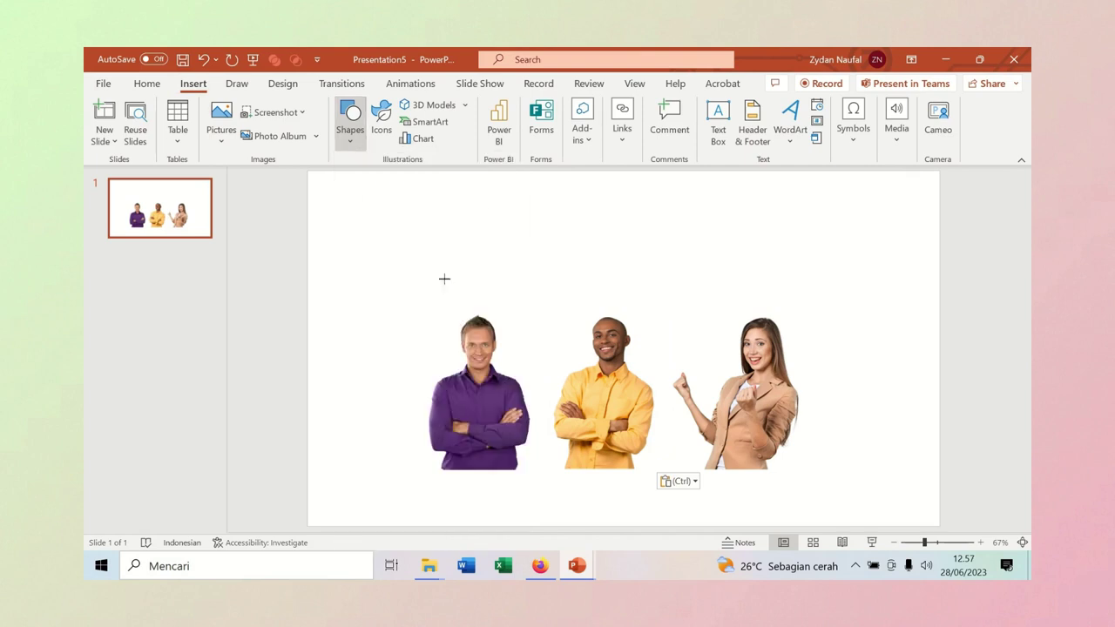
{"action": "left_click_drag", "start_coordinate": [392, 460], "coordinate": [527, 487]}
{"action": "left_click", "coordinate": [471, 121]}
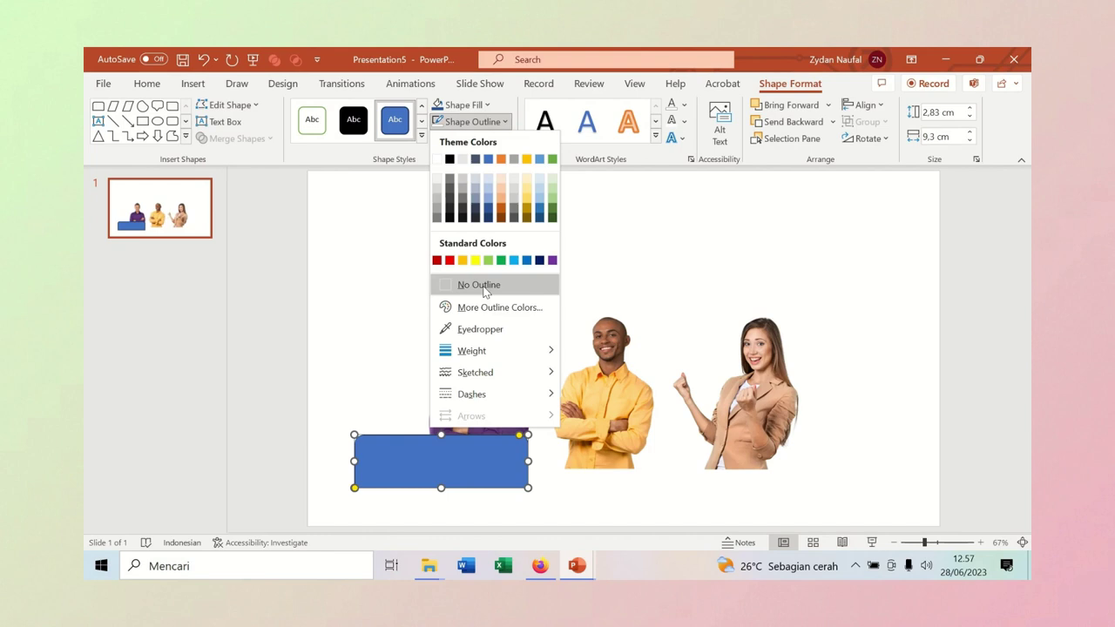
{"action": "left_click", "coordinate": [485, 291]}
Step: Bring the purple-shirt man in front of the rectangle and lower him onto it
{"action": "left_click", "coordinate": [487, 344]}
{"action": "right_click", "coordinate": [486, 341]}
{"action": "left_click", "coordinate": [523, 293]}
{"action": "left_click_drag", "start_coordinate": [492, 342], "coordinate": [492, 359]}
{"action": "left_click", "coordinate": [521, 272]}
Step: Move the yellow-shirt man and the woman further to the right
{"action": "left_click", "coordinate": [612, 352]}
{"action": "left_click", "coordinate": [753, 366], "text": "shift"}
{"action": "left_click_drag", "start_coordinate": [753, 367], "coordinate": [832, 368]}
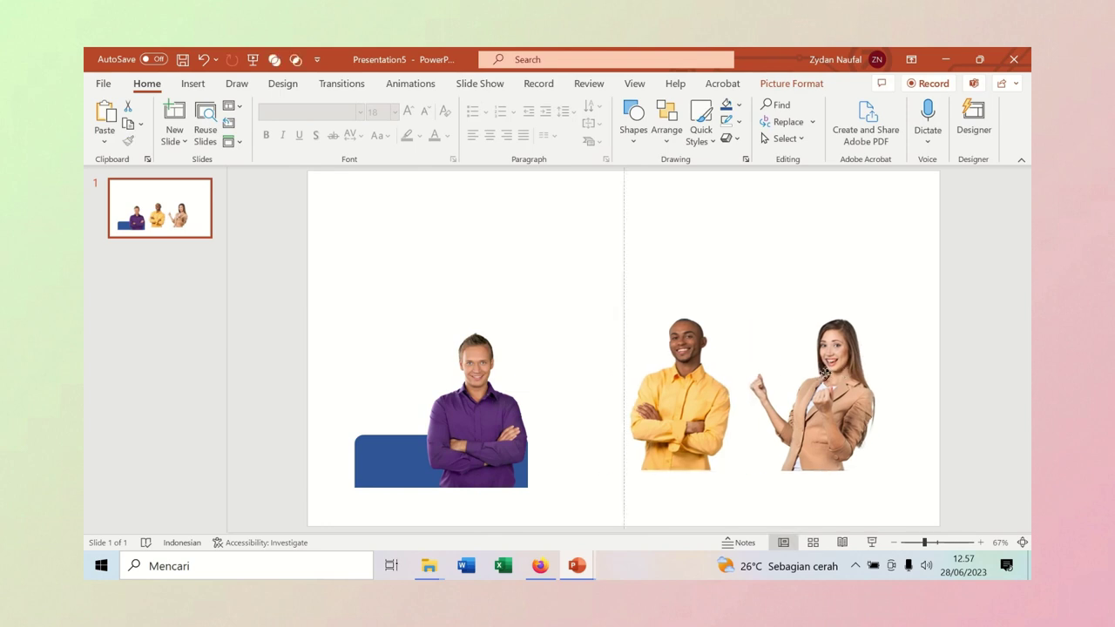
{"action": "left_click", "coordinate": [252, 213]}
{"action": "left_click", "coordinate": [193, 82]}
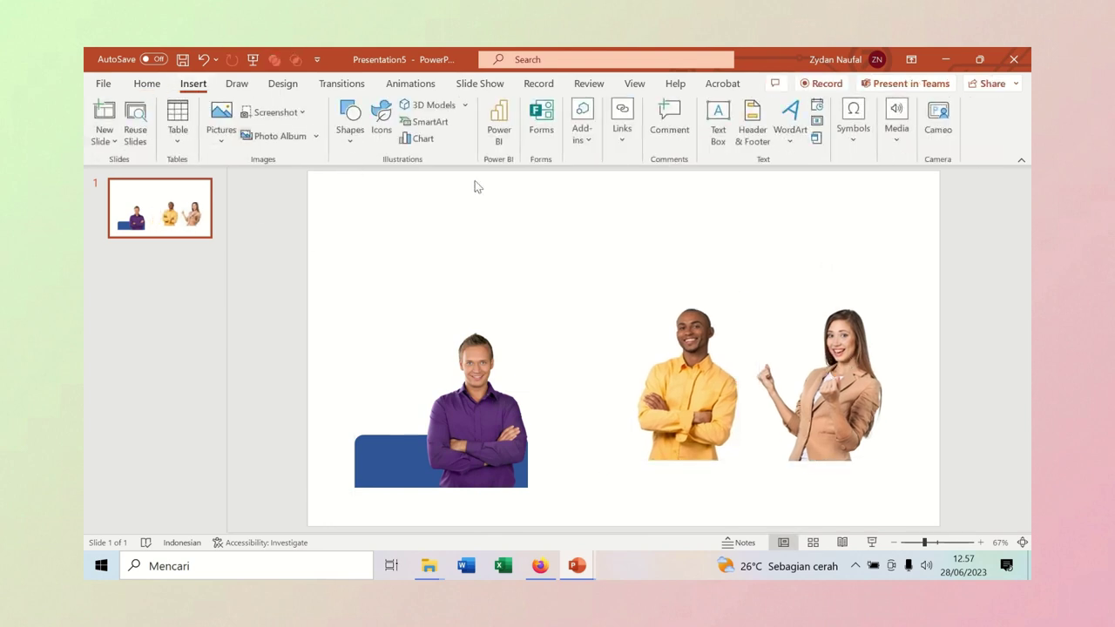
Step: Add a 01 text box in size 32 Arial Black
{"action": "left_click", "coordinate": [719, 129]}
{"action": "left_click", "coordinate": [569, 314]}
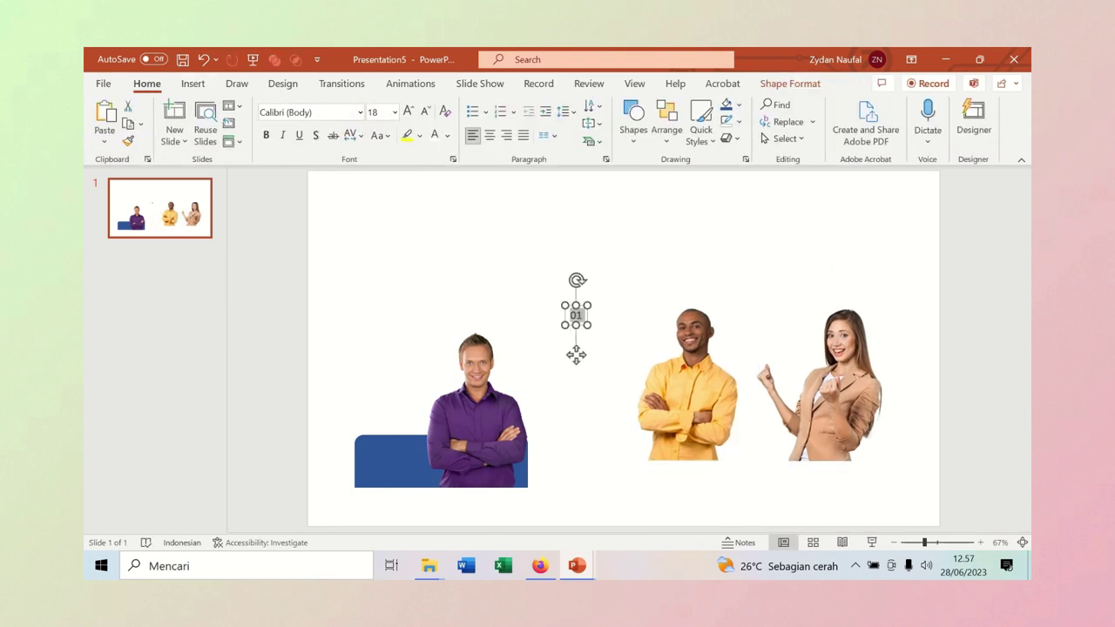
{"action": "left_click", "coordinate": [394, 112]}
{"action": "left_click", "coordinate": [383, 353]}
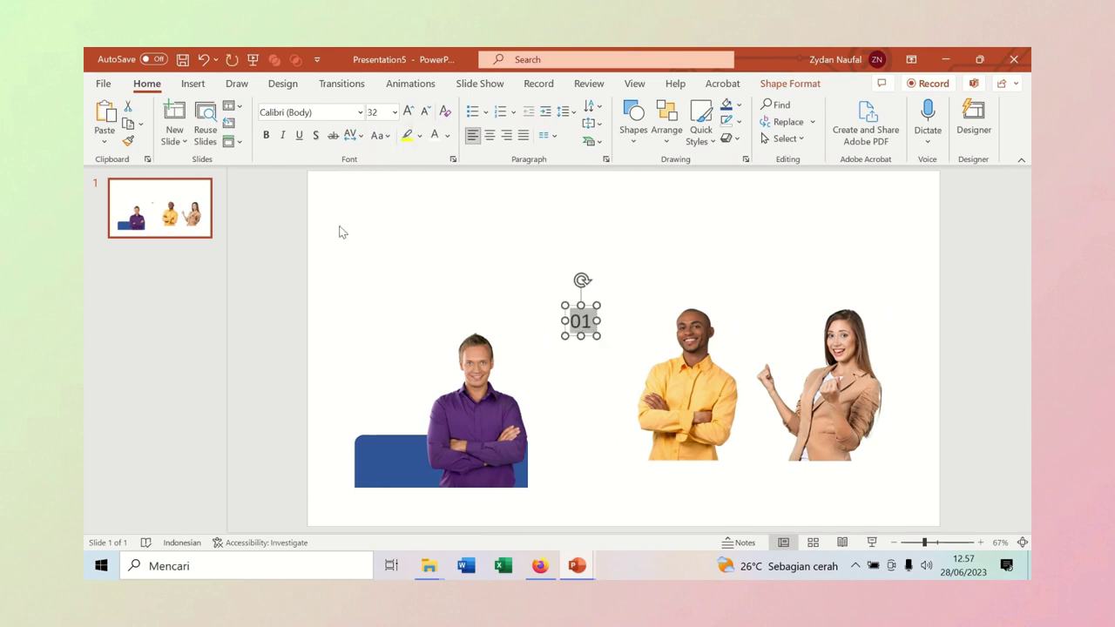
{"action": "left_click", "coordinate": [360, 112]}
{"action": "left_click", "coordinate": [352, 462]}
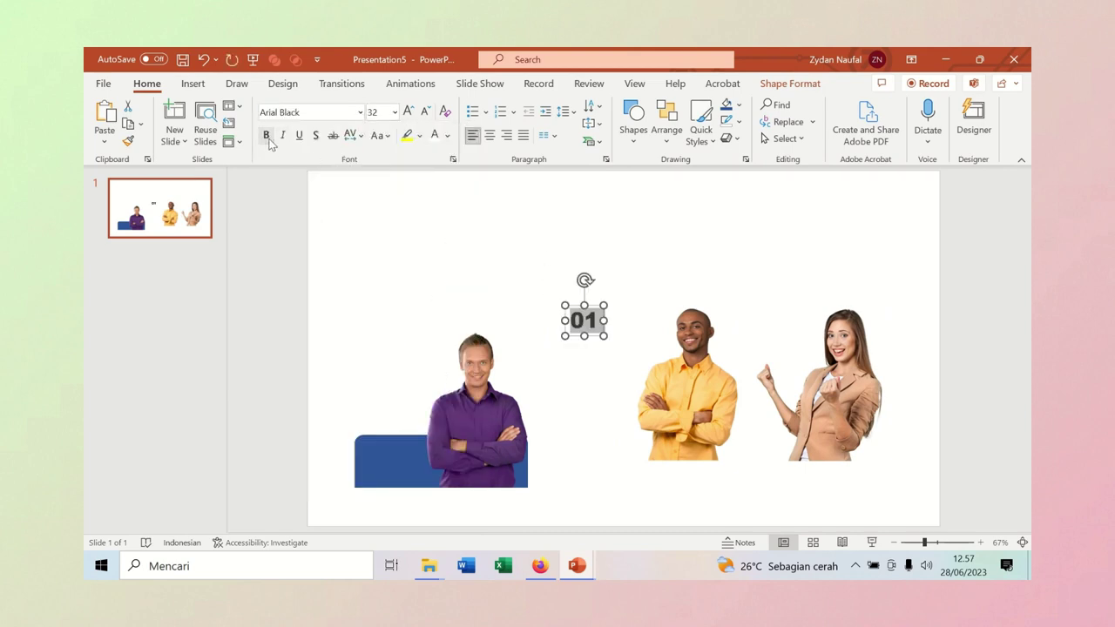
Step: Give the 01 lettering a text outline colour and a pale text fill
{"action": "left_click", "coordinate": [780, 83]}
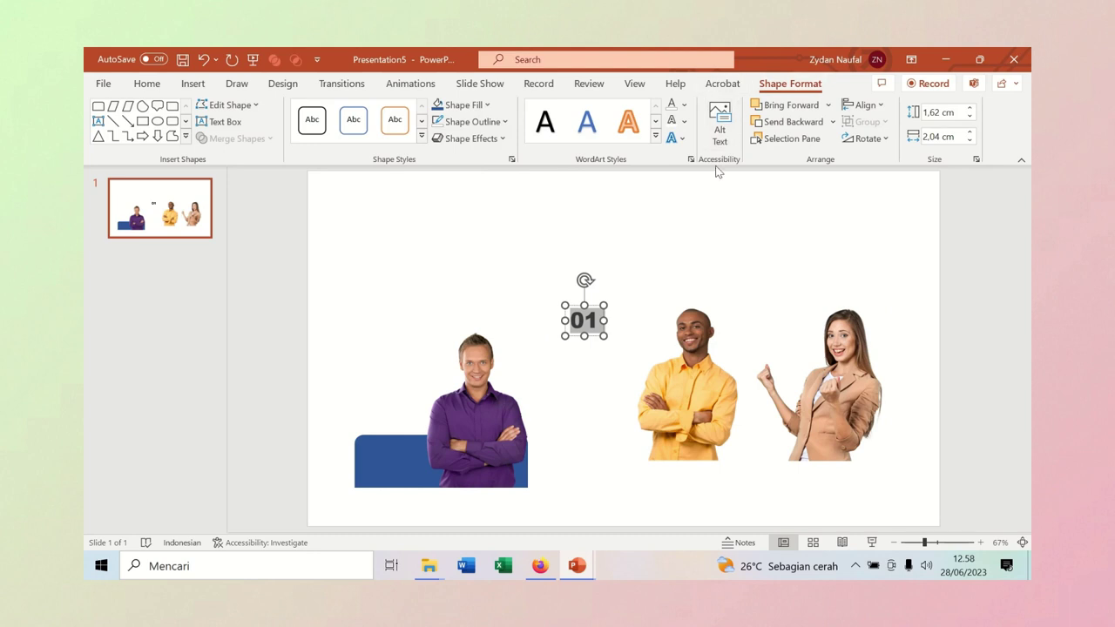
{"action": "left_click", "coordinate": [684, 122]}
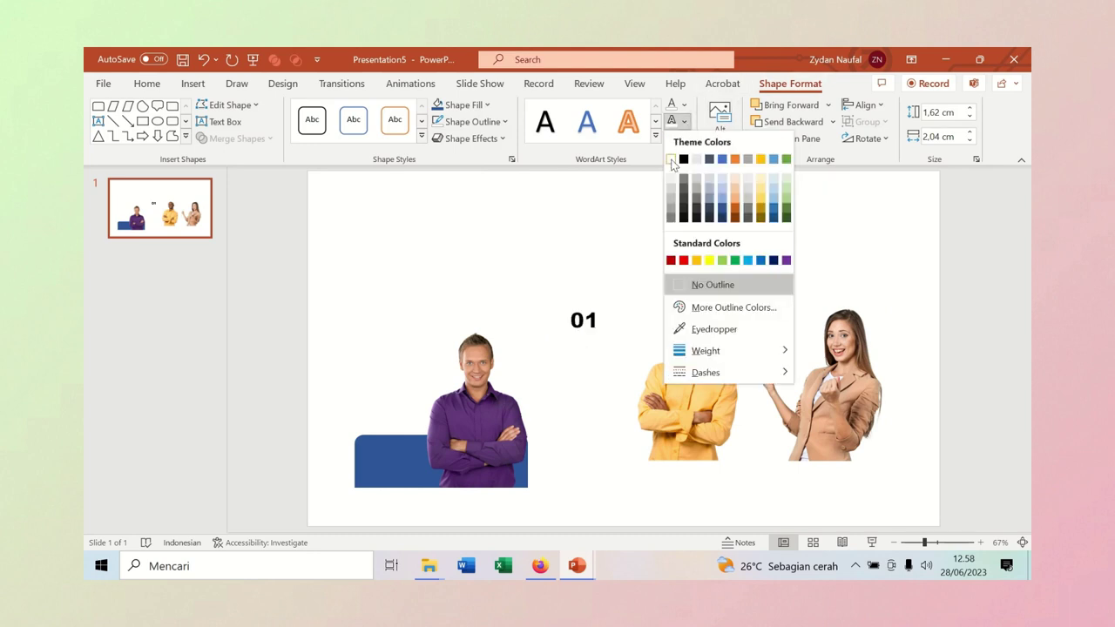
{"action": "left_click", "coordinate": [684, 105]}
{"action": "left_click", "coordinate": [696, 245]}
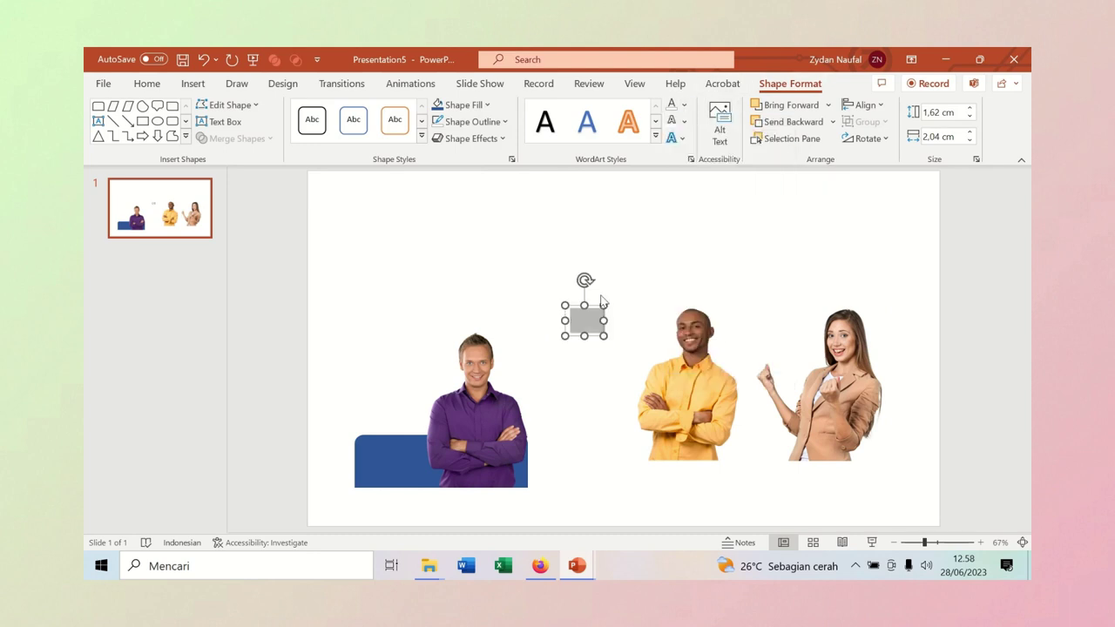
Step: Place the 01 label on the blue banner and duplicate the banner to the right
{"action": "left_click_drag", "start_coordinate": [584, 320], "coordinate": [411, 420]}
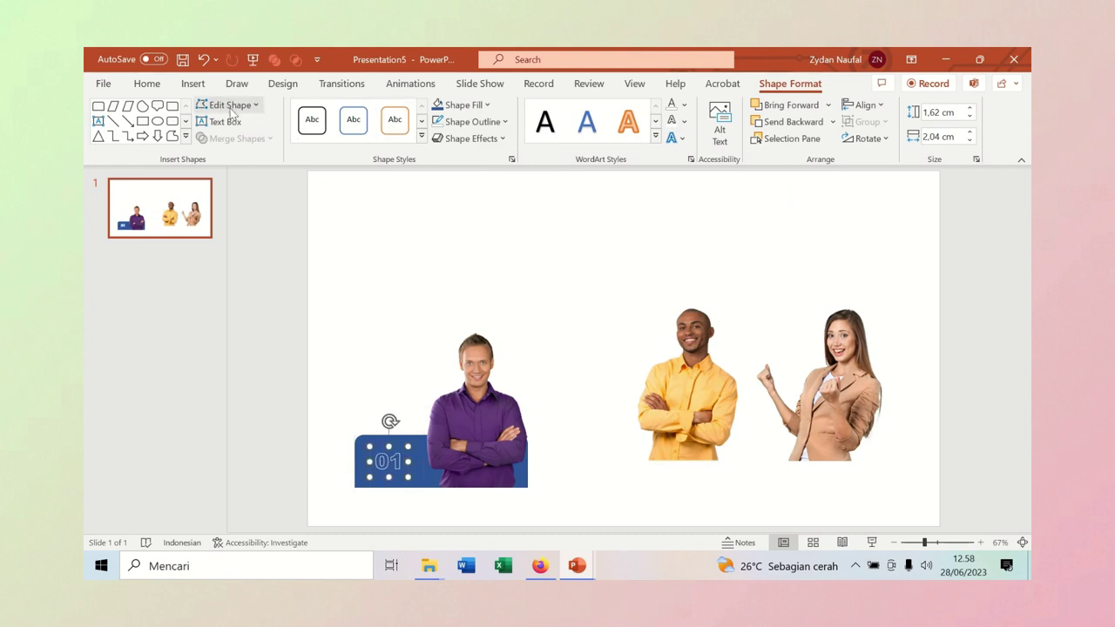
{"action": "left_click", "coordinate": [147, 84]}
{"action": "left_click_drag", "start_coordinate": [413, 459], "coordinate": [401, 442]}
{"action": "left_click", "coordinate": [440, 292]}
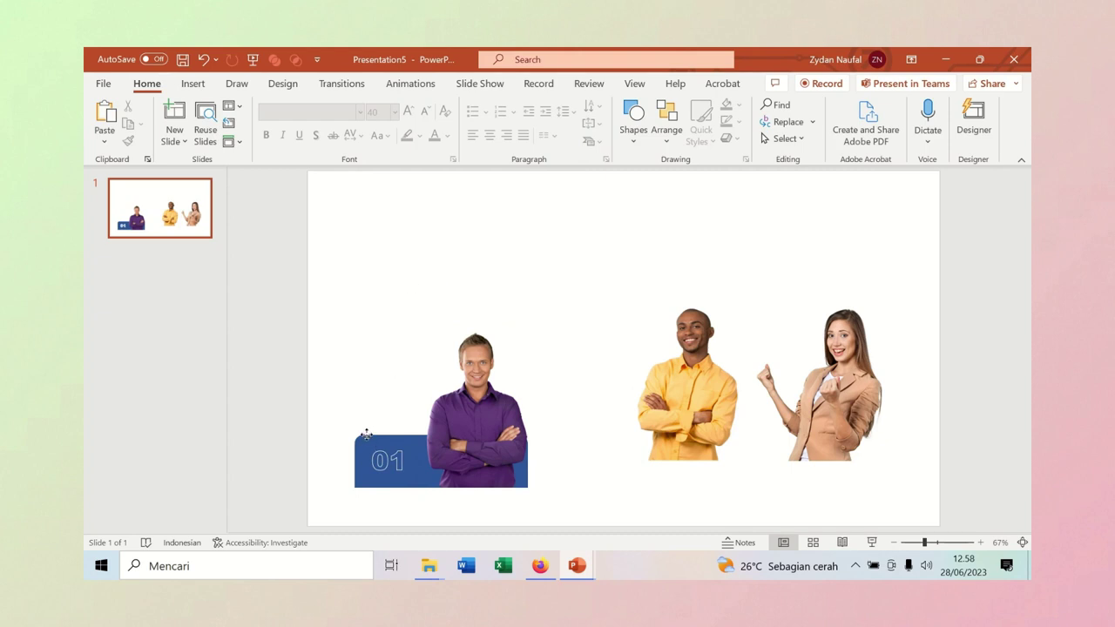
{"action": "left_click", "coordinate": [392, 459]}
{"action": "left_click_drag", "start_coordinate": [403, 450], "coordinate": [608, 434], "text": "ctrl"}
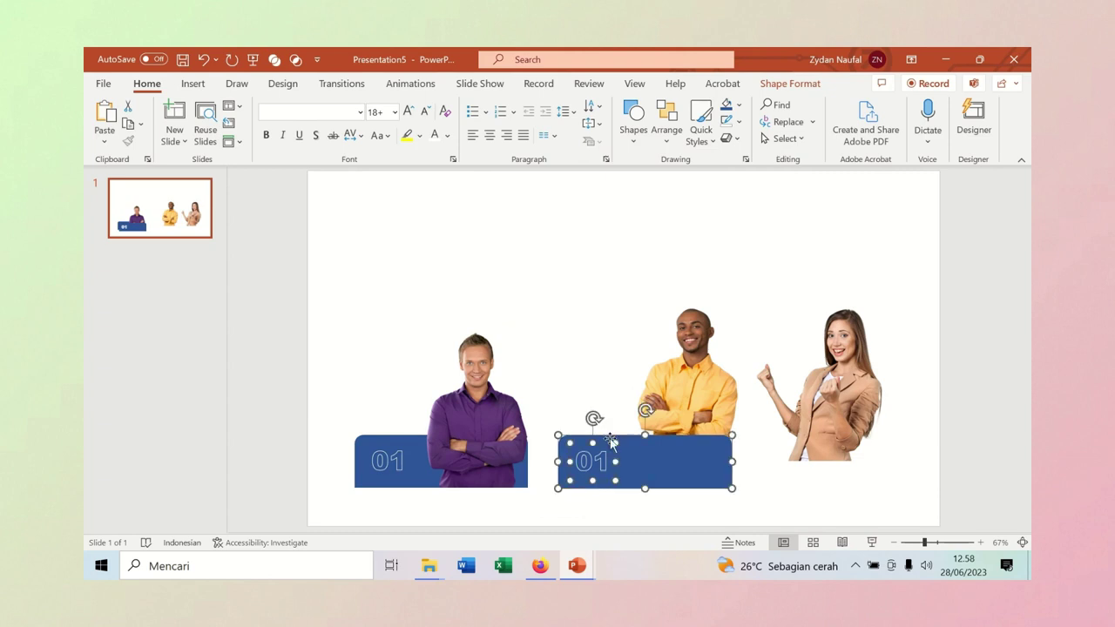
Step: Bring the yellow-shirt man in front of the copied banner
{"action": "left_click", "coordinate": [562, 399]}
{"action": "right_click", "coordinate": [678, 407]}
{"action": "left_click", "coordinate": [724, 291]}
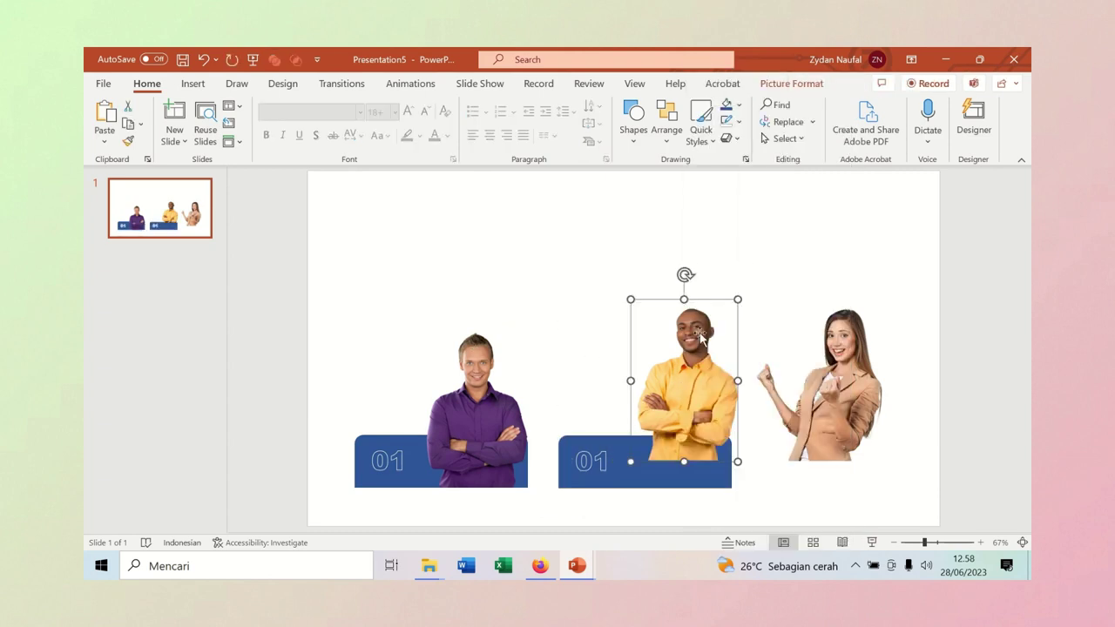
{"action": "left_click_drag", "start_coordinate": [690, 332], "coordinate": [694, 359]}
{"action": "left_click", "coordinate": [717, 277]}
{"action": "key", "text": "ctrl+z"}
{"action": "key", "text": "ctrl+z"}
{"action": "left_click", "coordinate": [713, 272]}
Step: Change the second banner's label to 02 and bring up its fill colours
{"action": "left_click", "coordinate": [594, 453]}
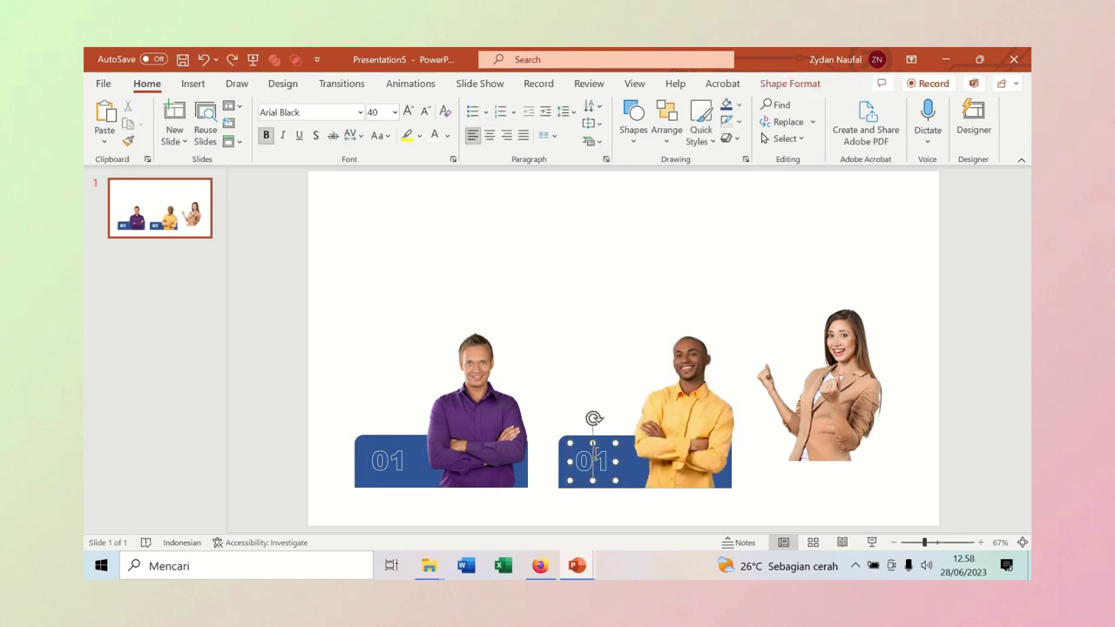
{"action": "double_click", "coordinate": [592, 459]}
{"action": "type", "text": "02"}
{"action": "left_click", "coordinate": [584, 410]}
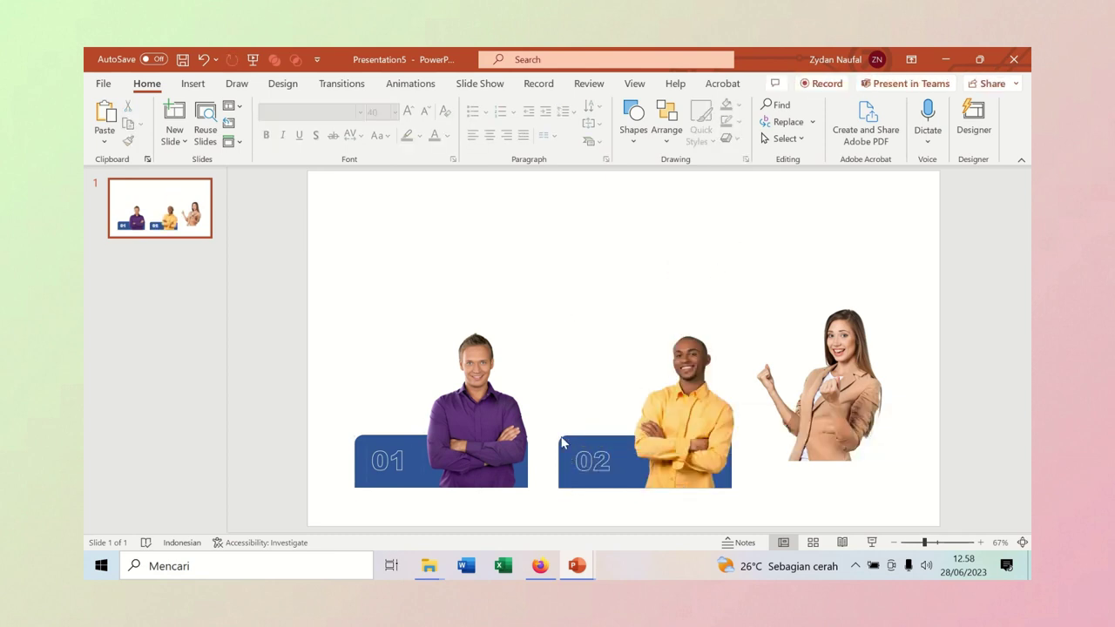
{"action": "left_click", "coordinate": [566, 448]}
{"action": "left_click", "coordinate": [789, 84]}
{"action": "left_click", "coordinate": [461, 104]}
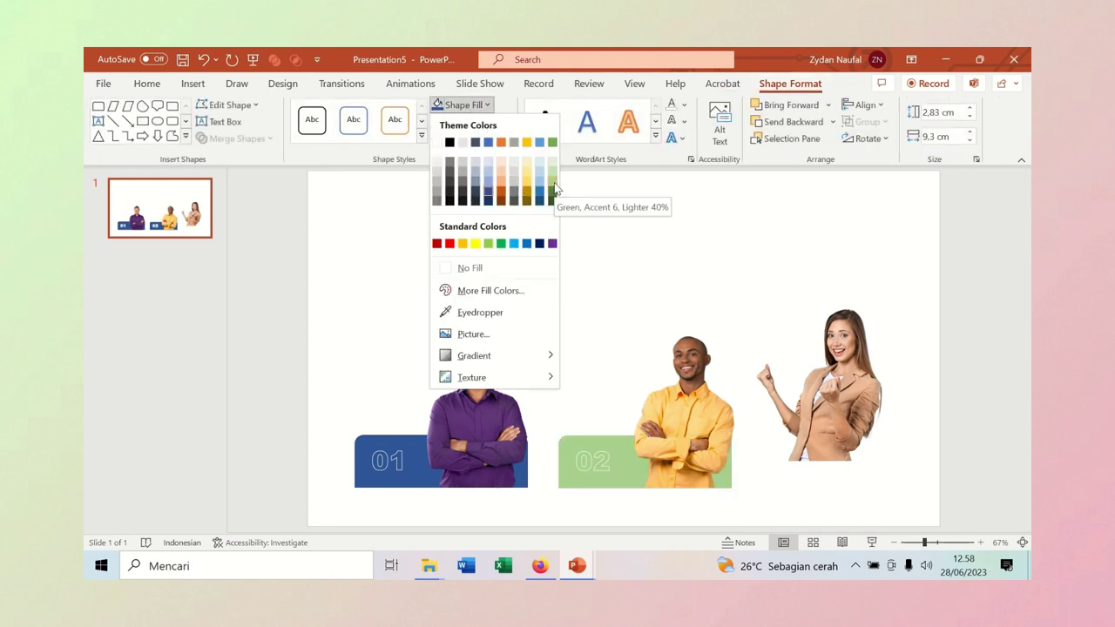
Step: Fill the 02 banner green and copy it under the woman
{"action": "left_click", "coordinate": [552, 190]}
{"action": "left_click", "coordinate": [654, 258]}
{"action": "left_click", "coordinate": [843, 342]}
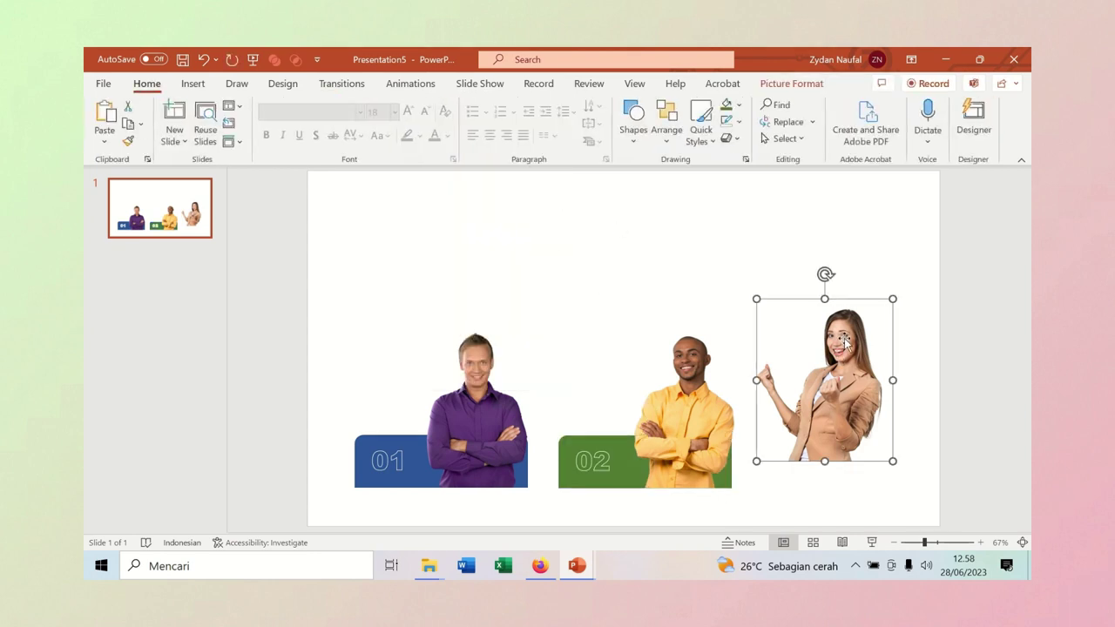
{"action": "left_click", "coordinate": [583, 442]}
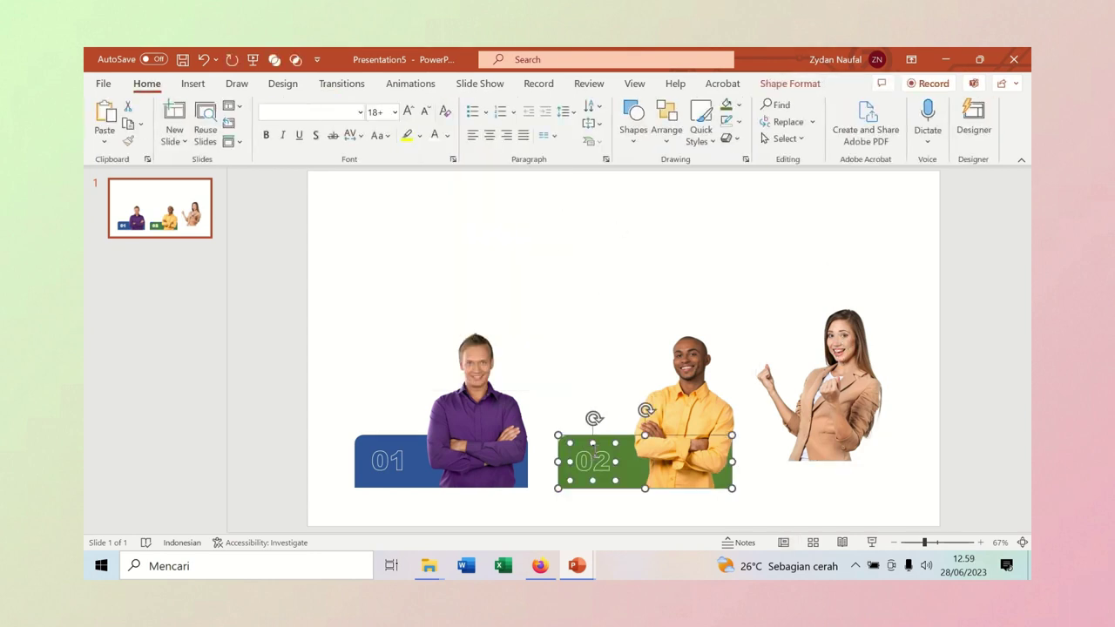
{"action": "left_click_drag", "start_coordinate": [593, 445], "coordinate": [791, 435]}
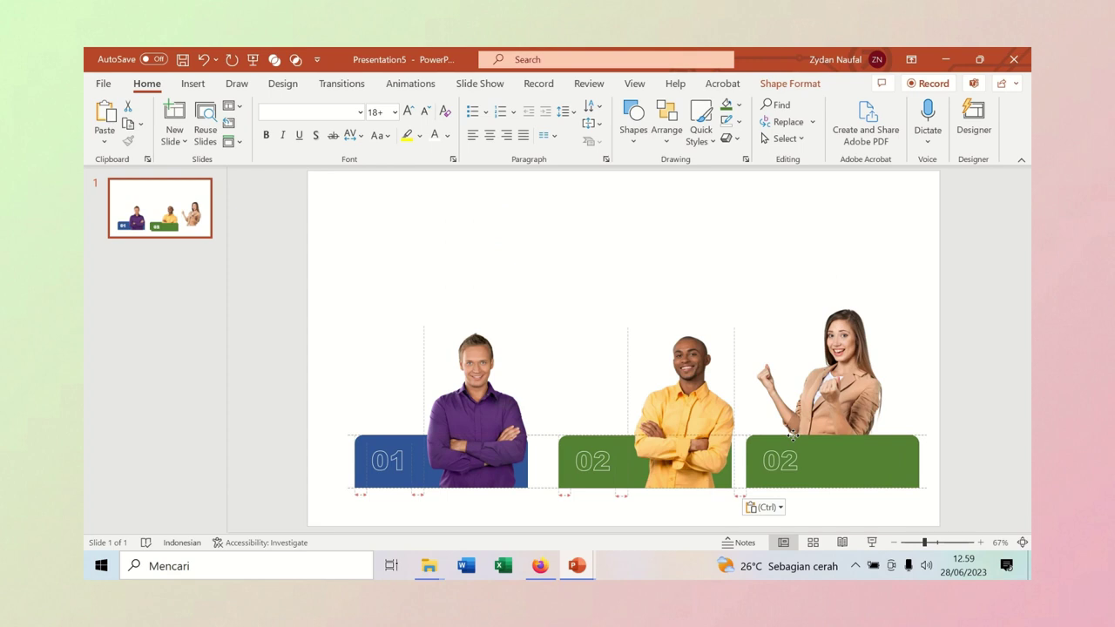
Step: Bring the woman in front of the new banner and relabel it 03
{"action": "right_click", "coordinate": [819, 375]}
{"action": "left_click", "coordinate": [879, 280]}
{"action": "left_click_drag", "start_coordinate": [839, 335], "coordinate": [880, 361]}
{"action": "left_click", "coordinate": [788, 459]}
{"action": "double_click", "coordinate": [788, 460]}
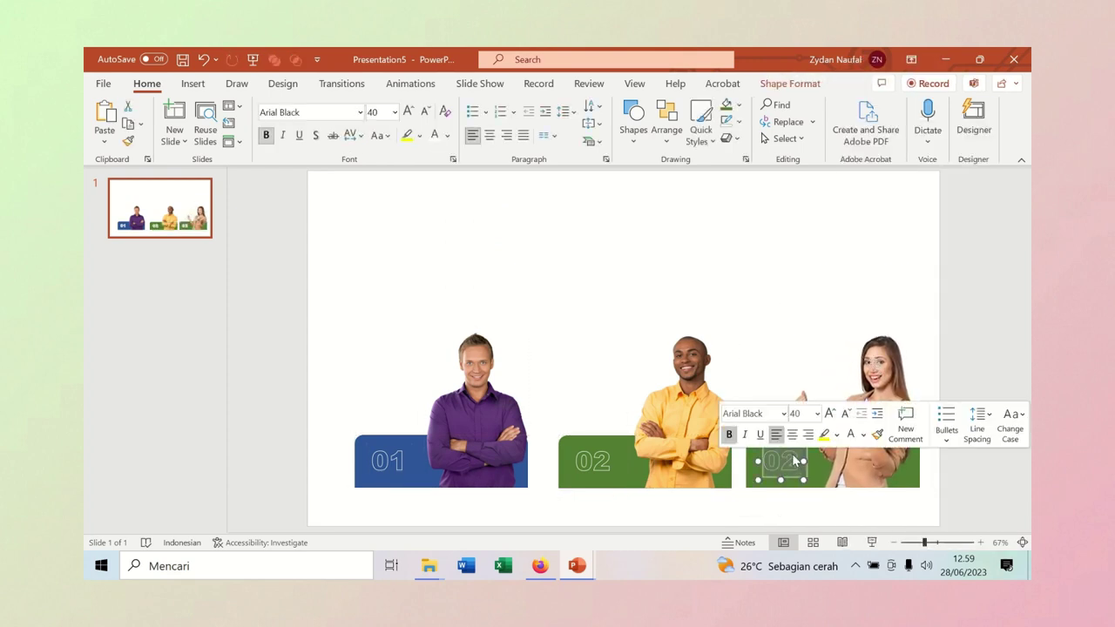
{"action": "type", "text": "03"}
{"action": "left_click", "coordinate": [378, 269]}
Step: Shift the 01, 02 and 03 banner groups left so they are evenly spaced
{"action": "left_click_drag", "start_coordinate": [322, 251], "coordinate": [549, 512]}
{"action": "left_click_drag", "start_coordinate": [493, 422], "coordinate": [483, 423]}
{"action": "left_click_drag", "start_coordinate": [511, 231], "coordinate": [742, 506]}
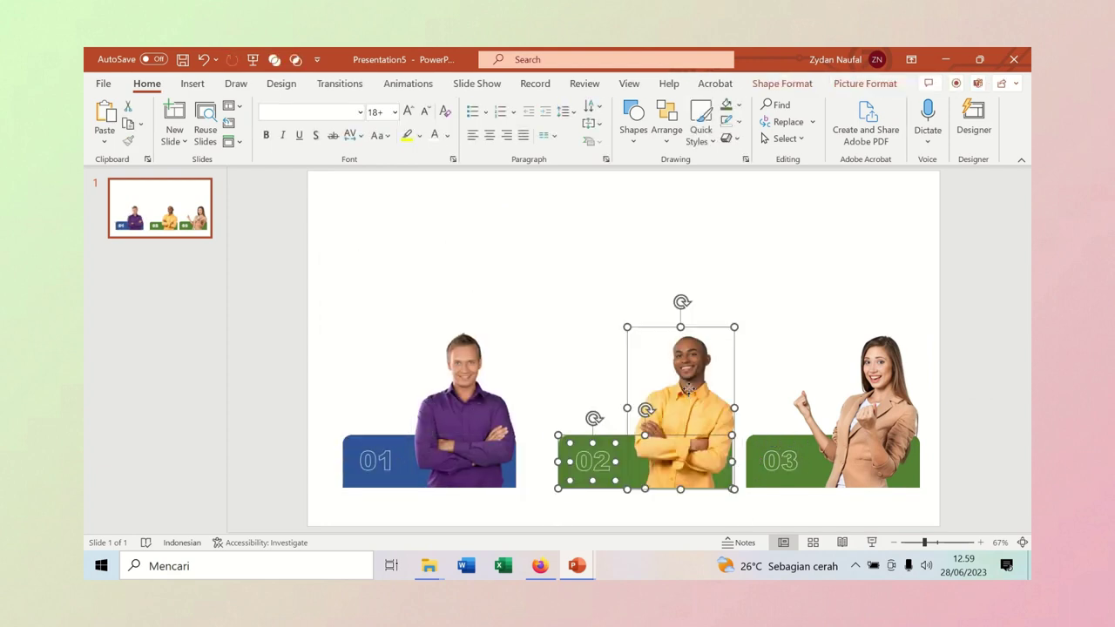
{"action": "left_click_drag", "start_coordinate": [688, 387], "coordinate": [676, 368]}
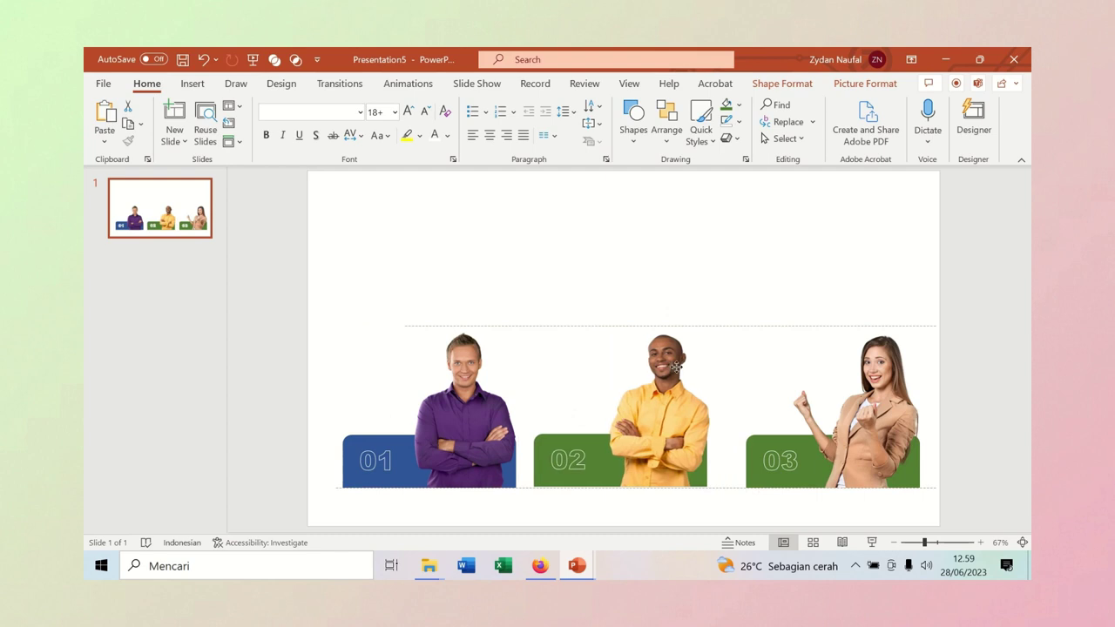
{"action": "left_click_drag", "start_coordinate": [708, 244], "coordinate": [934, 526]}
{"action": "left_click_drag", "start_coordinate": [879, 377], "coordinate": [865, 376]}
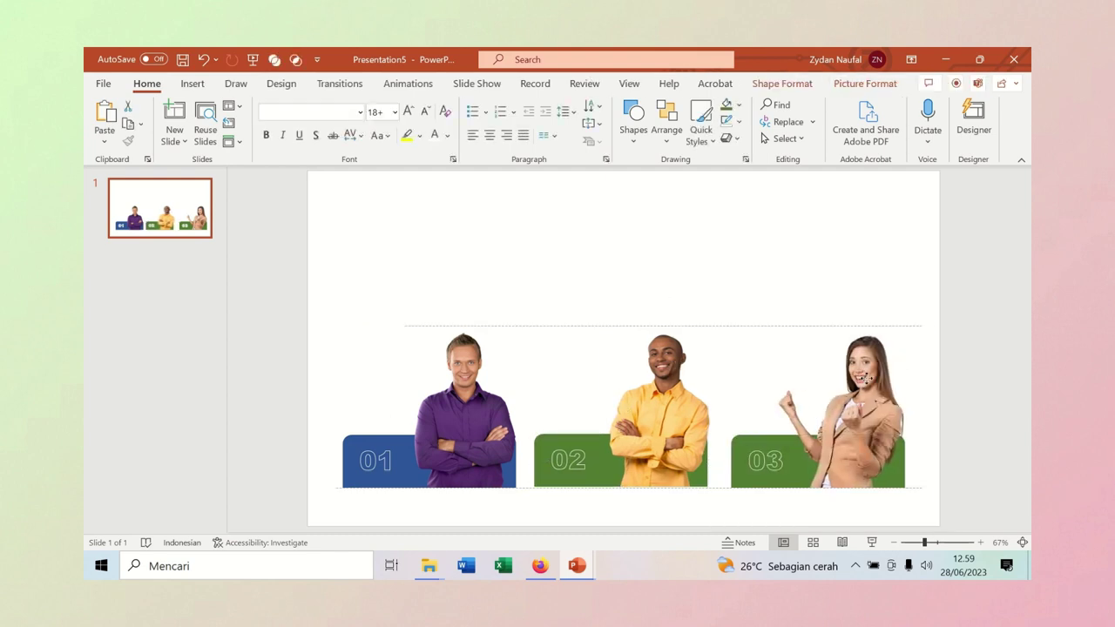
{"action": "left_click", "coordinate": [728, 297]}
{"action": "left_click_drag", "start_coordinate": [719, 256], "coordinate": [934, 517]}
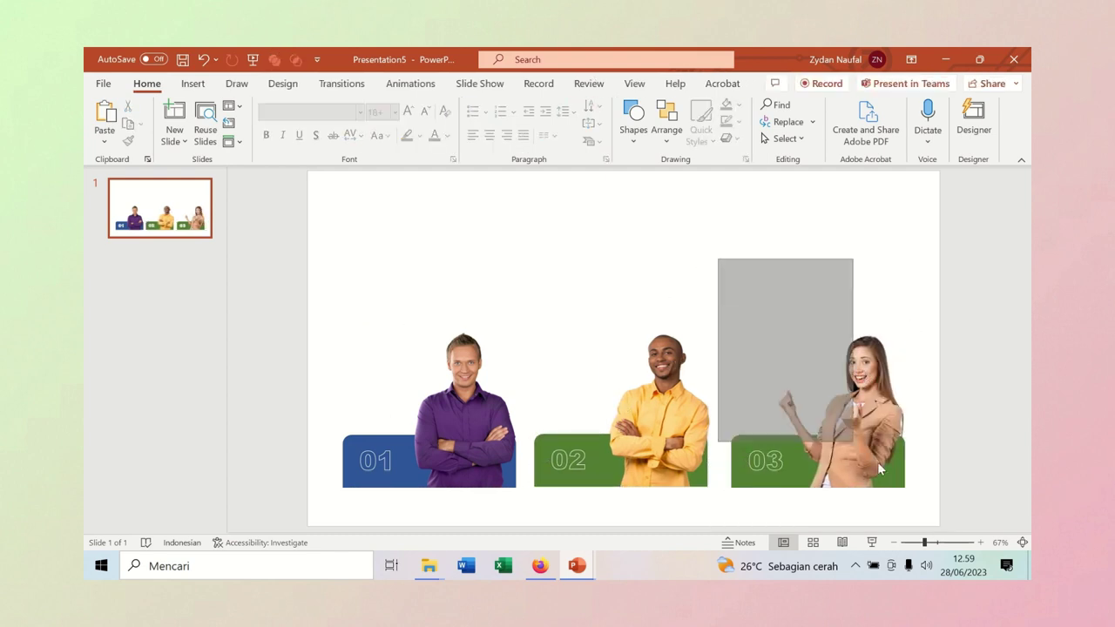
{"action": "left_click", "coordinate": [735, 292]}
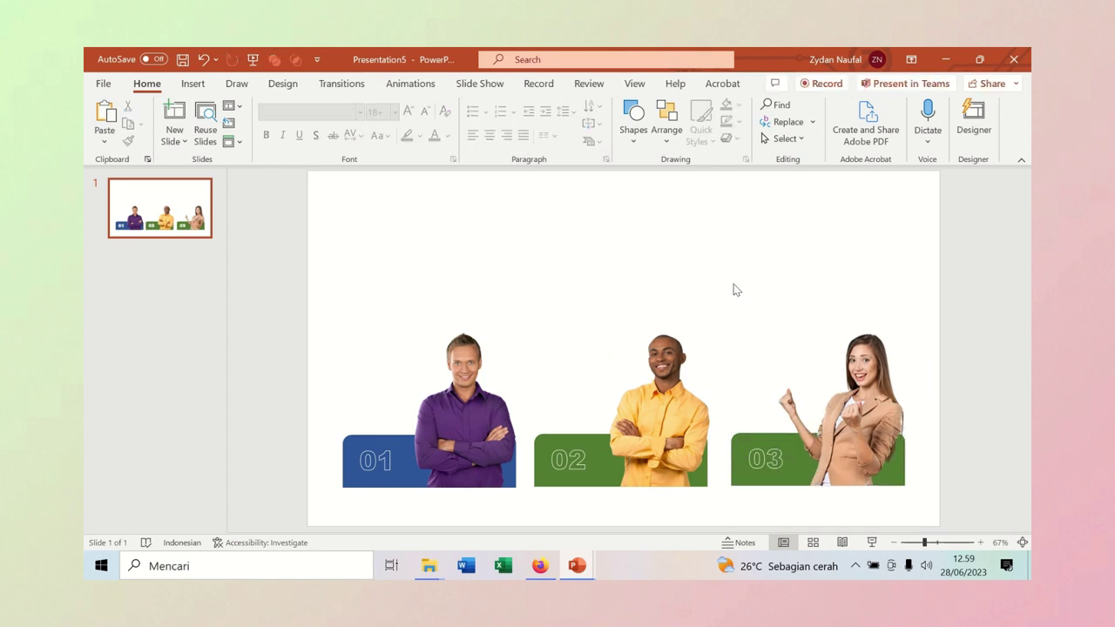
Step: Fill the 03 banner gold
{"action": "left_click", "coordinate": [735, 439]}
{"action": "left_click", "coordinate": [776, 83]}
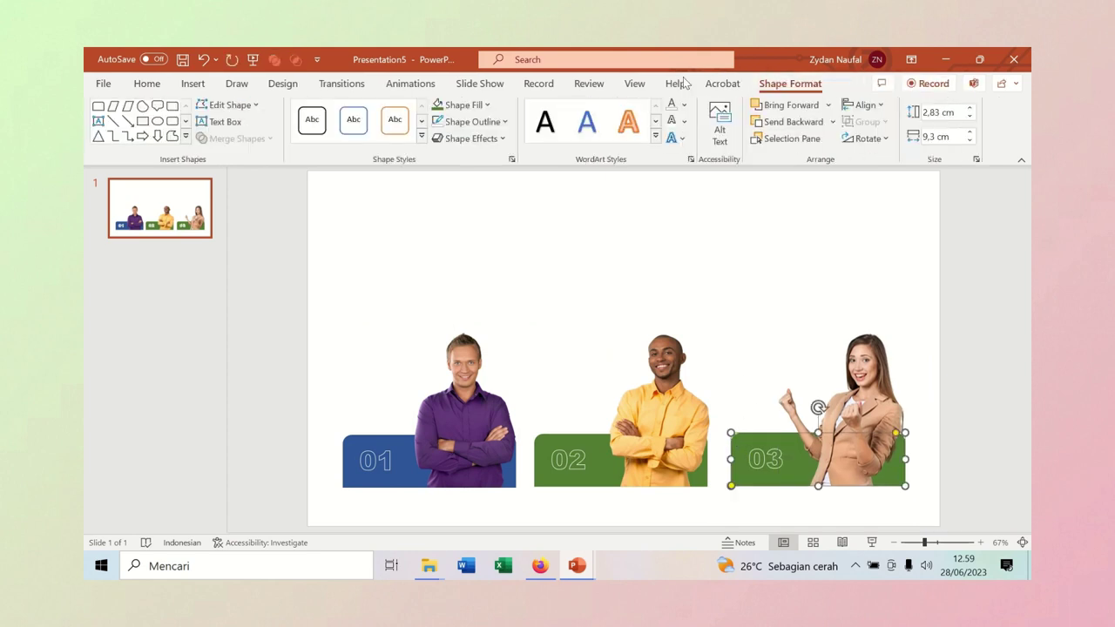
{"action": "left_click", "coordinate": [485, 105]}
{"action": "left_click", "coordinate": [525, 194]}
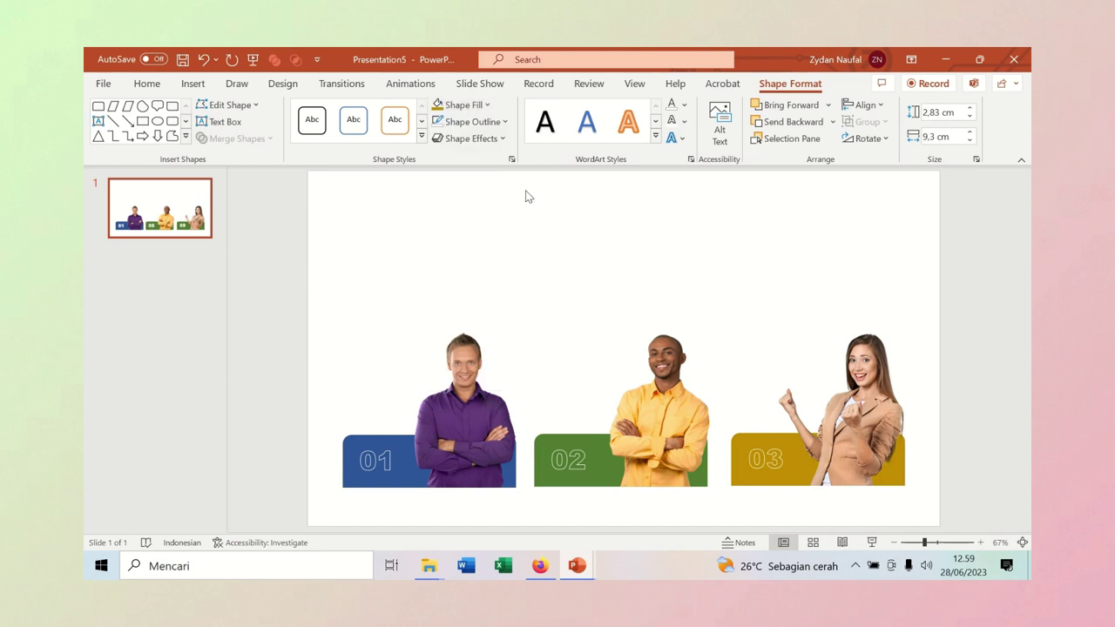
{"action": "left_click", "coordinate": [334, 224]}
Step: Duplicate slide 1, stretch the blue panel into a tall card, and enlarge the purple-shirt man
{"action": "right_click", "coordinate": [192, 209]}
{"action": "left_click", "coordinate": [232, 333]}
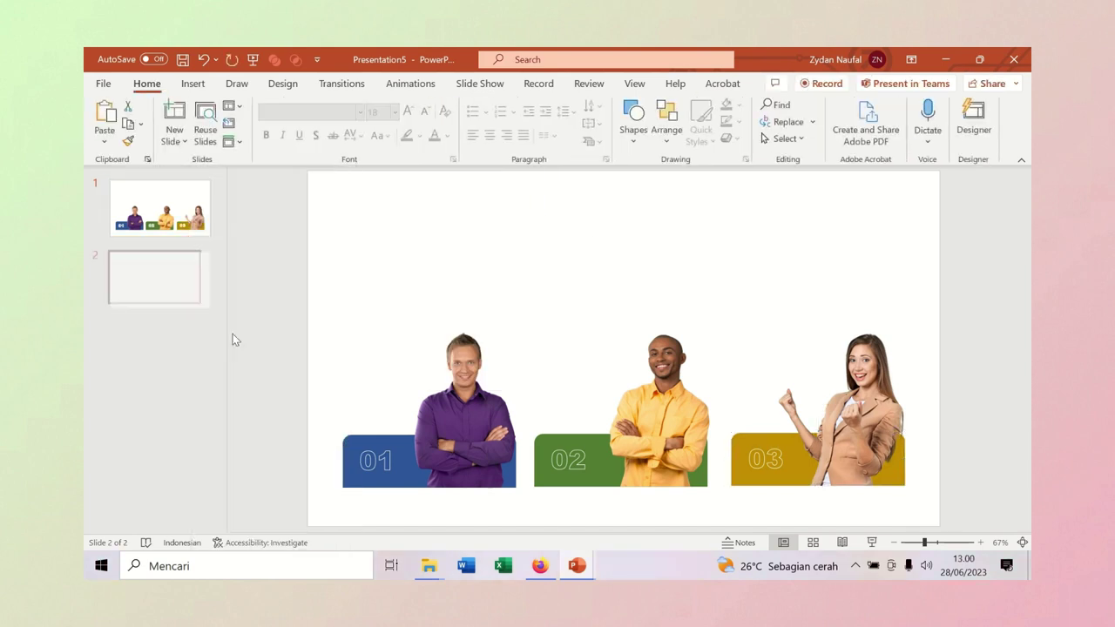
{"action": "left_click", "coordinate": [386, 437]}
{"action": "left_click_drag", "start_coordinate": [428, 435], "coordinate": [426, 207]}
{"action": "left_click", "coordinate": [453, 365]}
{"action": "left_click_drag", "start_coordinate": [411, 320], "coordinate": [366, 200]}
{"action": "left_click_drag", "start_coordinate": [372, 436], "coordinate": [372, 440]}
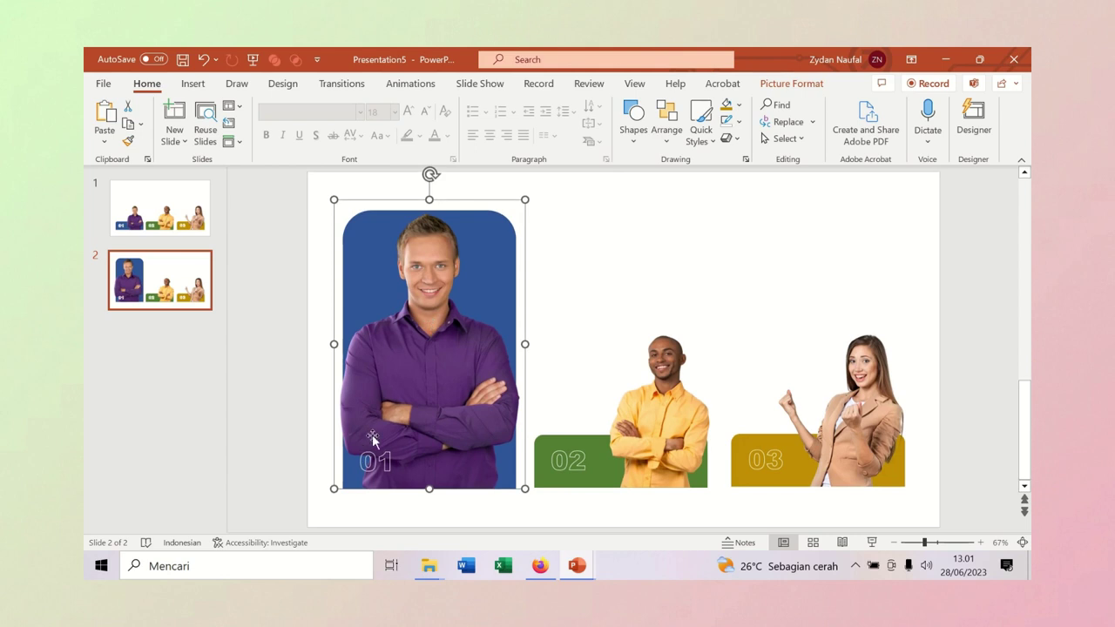
Step: Replace the 01 label with LOREM IPSUM, rotated vertically along the blue card's left edge
{"action": "double_click", "coordinate": [372, 439]}
{"action": "type", "text": "Lore"}
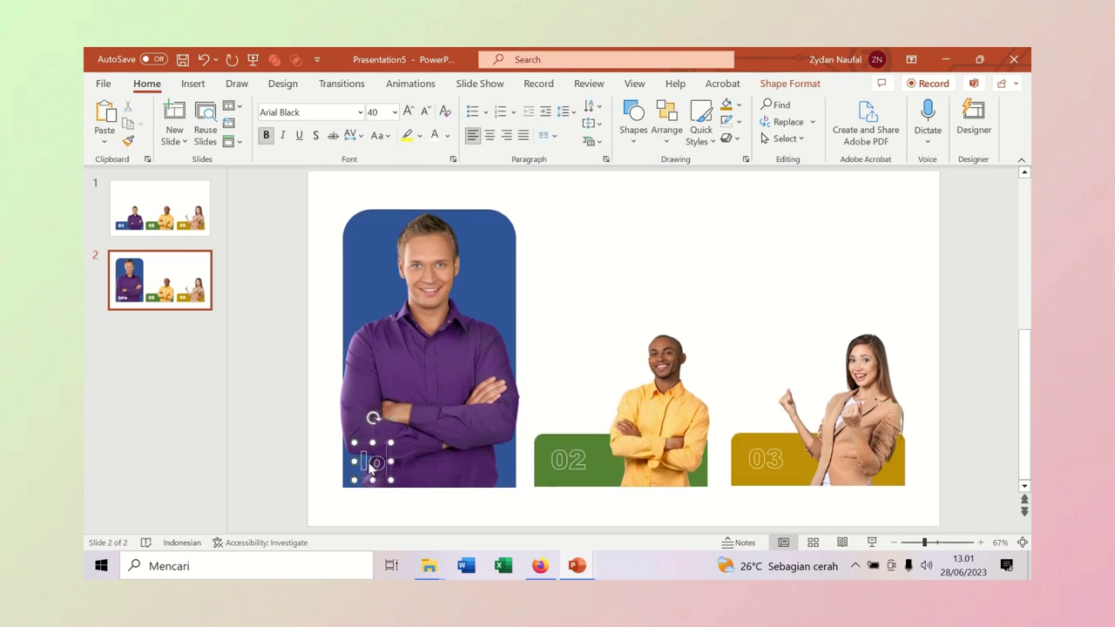
{"action": "type", "text": "ps"}
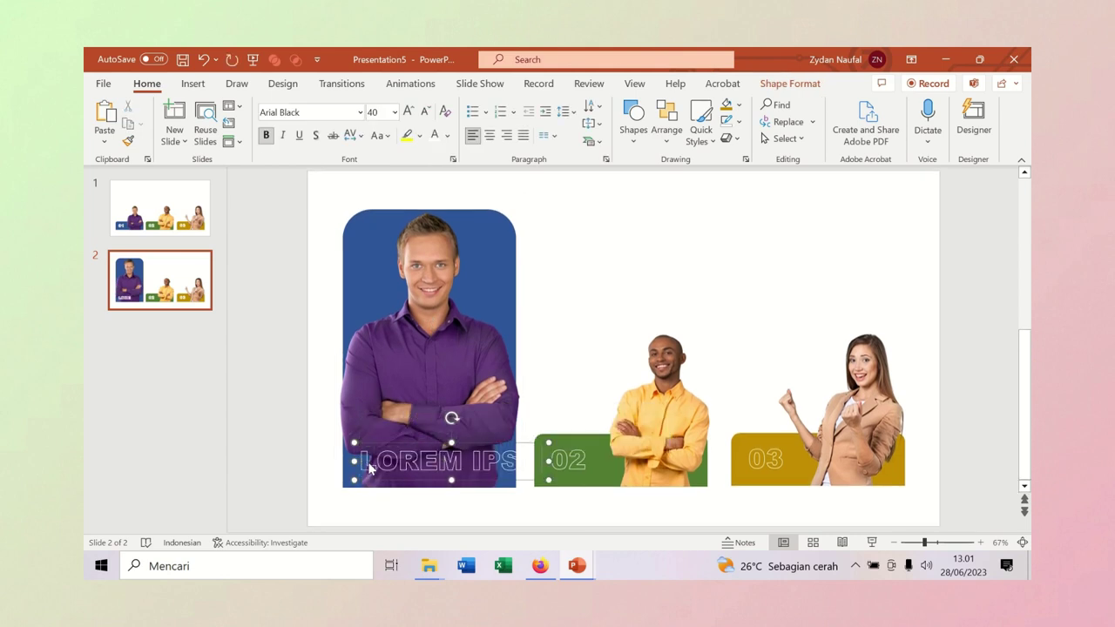
{"action": "left_click_drag", "start_coordinate": [463, 417], "coordinate": [293, 430]}
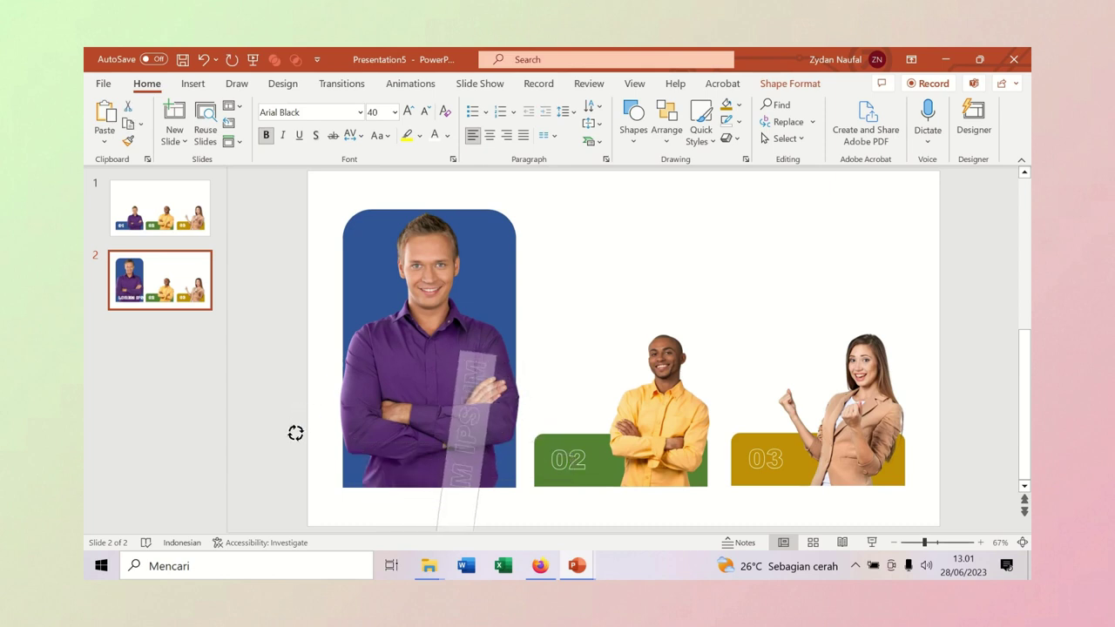
{"action": "left_click_drag", "start_coordinate": [475, 383], "coordinate": [381, 322]}
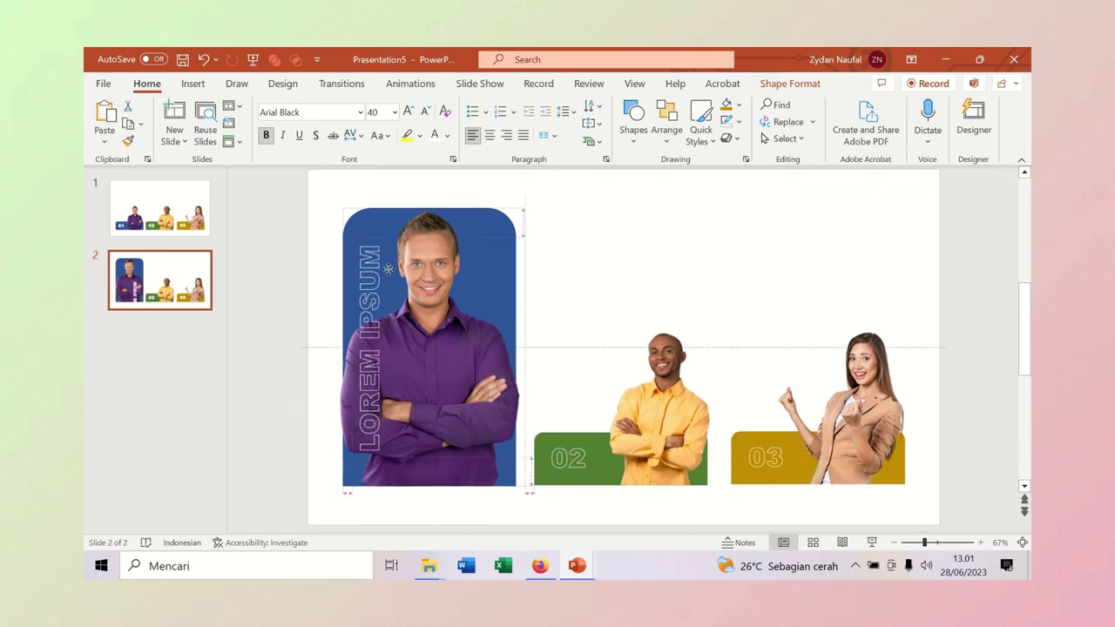
{"action": "left_click", "coordinate": [598, 282]}
{"action": "left_click", "coordinate": [183, 274]}
Step: Duplicate slide 2, stretch the green panel into a tall card, and enlarge the yellow-shirt man
{"action": "right_click", "coordinate": [184, 273]}
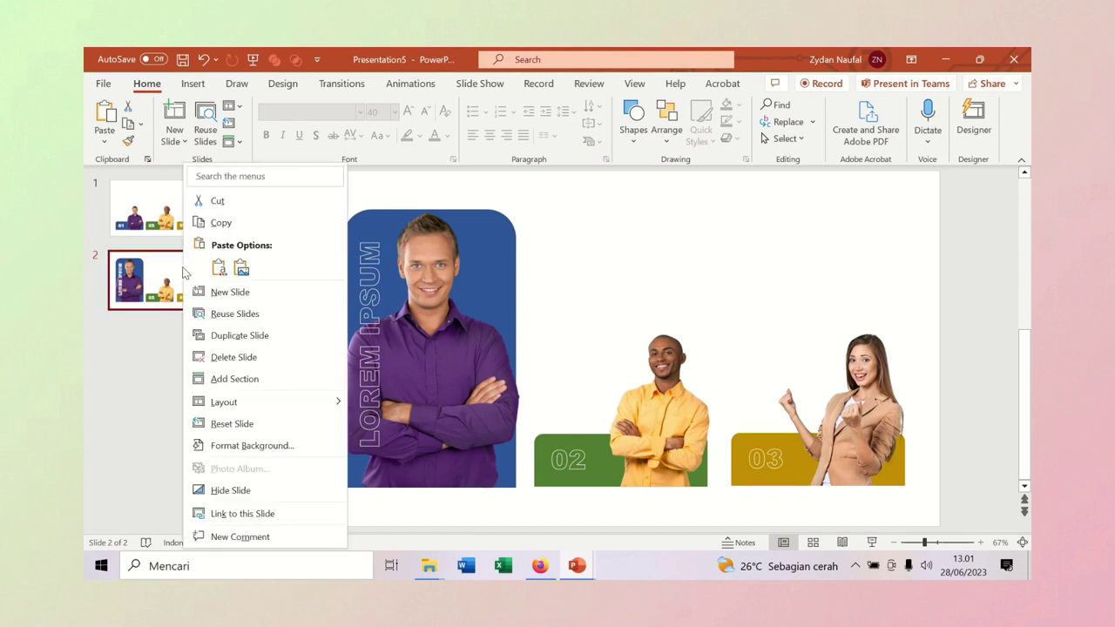
{"action": "left_click", "coordinate": [240, 336]}
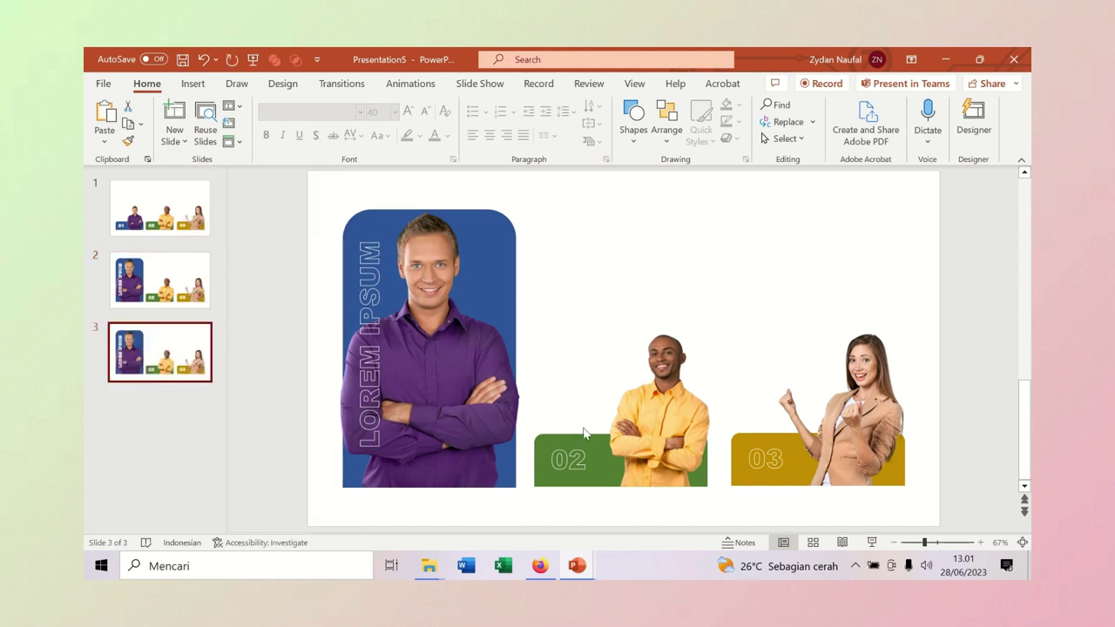
{"action": "left_click", "coordinate": [620, 434]}
{"action": "left_click_drag", "start_coordinate": [620, 434], "coordinate": [620, 209]}
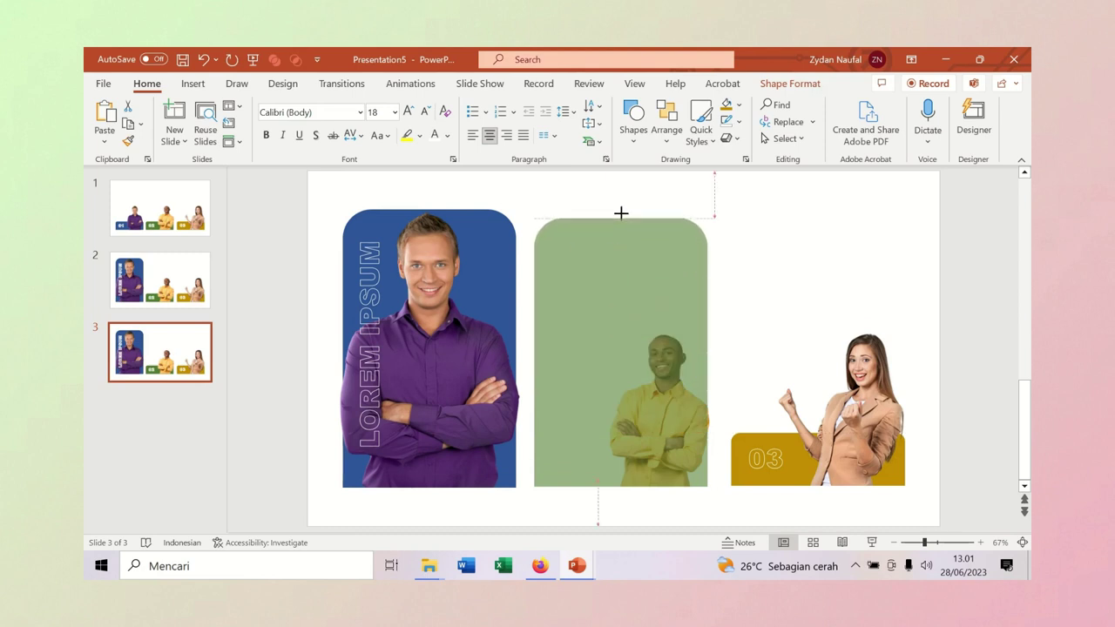
{"action": "left_click", "coordinate": [661, 407]}
{"action": "left_click_drag", "start_coordinate": [601, 325], "coordinate": [517, 201]}
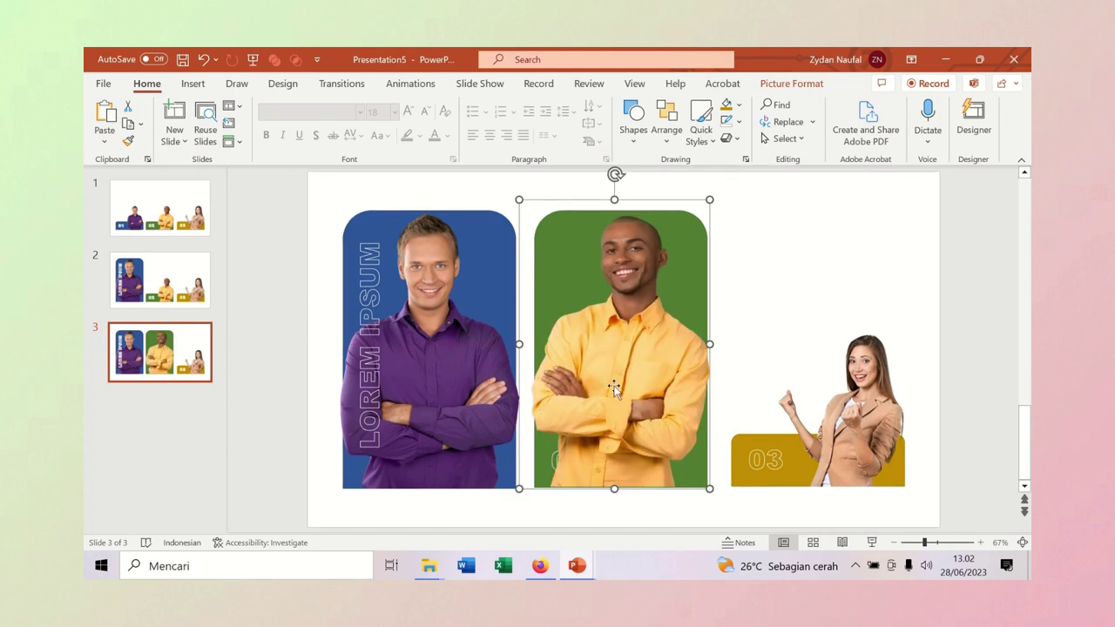
{"action": "left_click_drag", "start_coordinate": [614, 387], "coordinate": [677, 384]}
Step: Rotate the LOREM IPSUM label vertically onto the green card's left side
{"action": "left_click", "coordinate": [570, 460]}
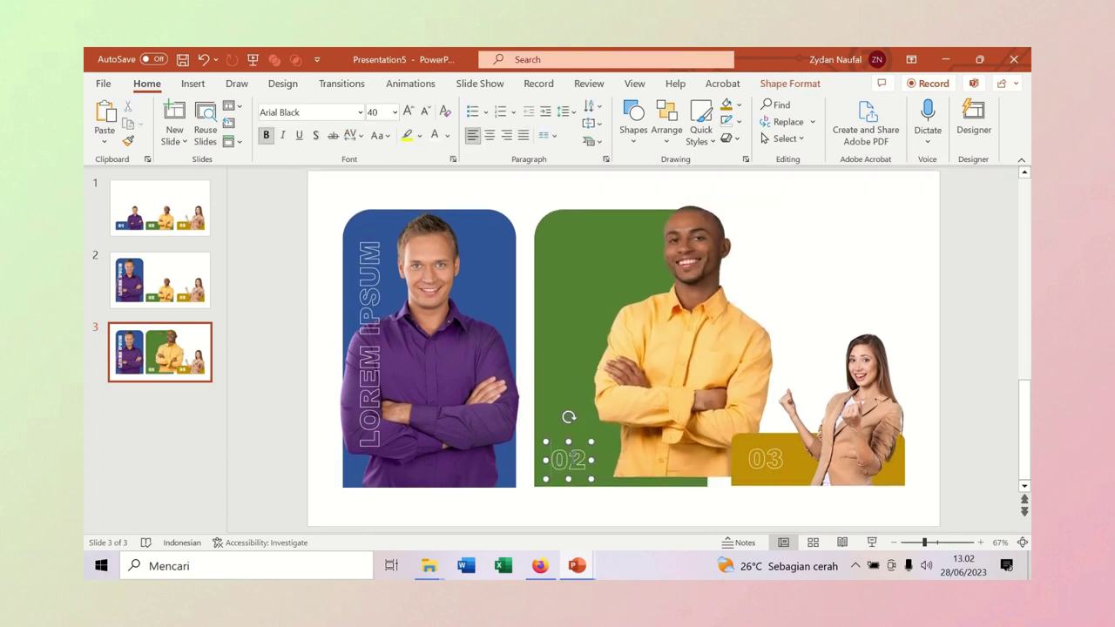
{"action": "right_click", "coordinate": [574, 442]}
{"action": "left_click", "coordinate": [568, 447]}
{"action": "right_click", "coordinate": [568, 448]}
{"action": "key", "text": "Escape"}
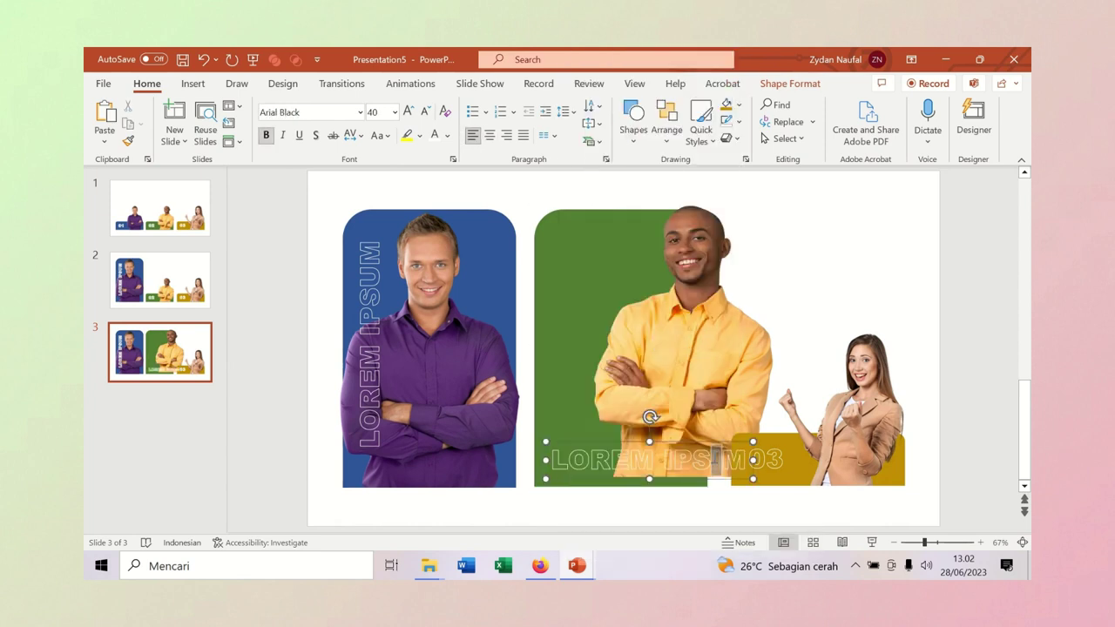
{"action": "left_click_drag", "start_coordinate": [642, 391], "coordinate": [586, 473]}
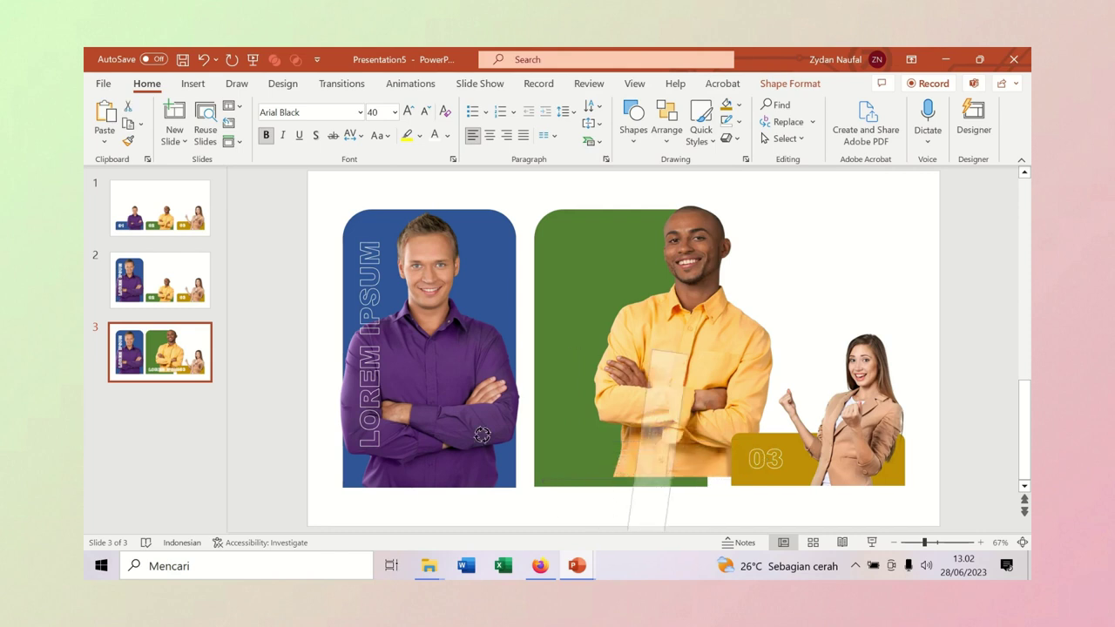
{"action": "left_click_drag", "start_coordinate": [672, 397], "coordinate": [580, 285]}
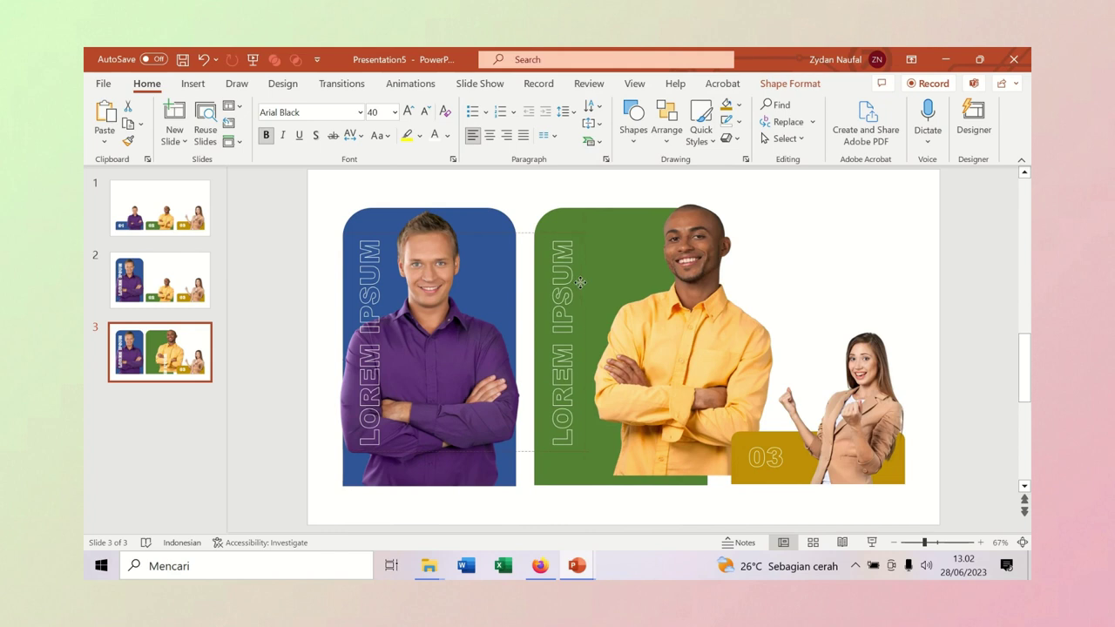
Step: Move the yellow-shirt man onto the green card and delete the blue card from this slide
{"action": "mouse_move", "coordinate": [711, 353]}
{"action": "left_mouse_down"}
{"action": "mouse_move", "coordinate": [670, 352]}
{"action": "mouse_move", "coordinate": [673, 344]}
{"action": "left_mouse_up"}
{"action": "left_click", "coordinate": [671, 353]}
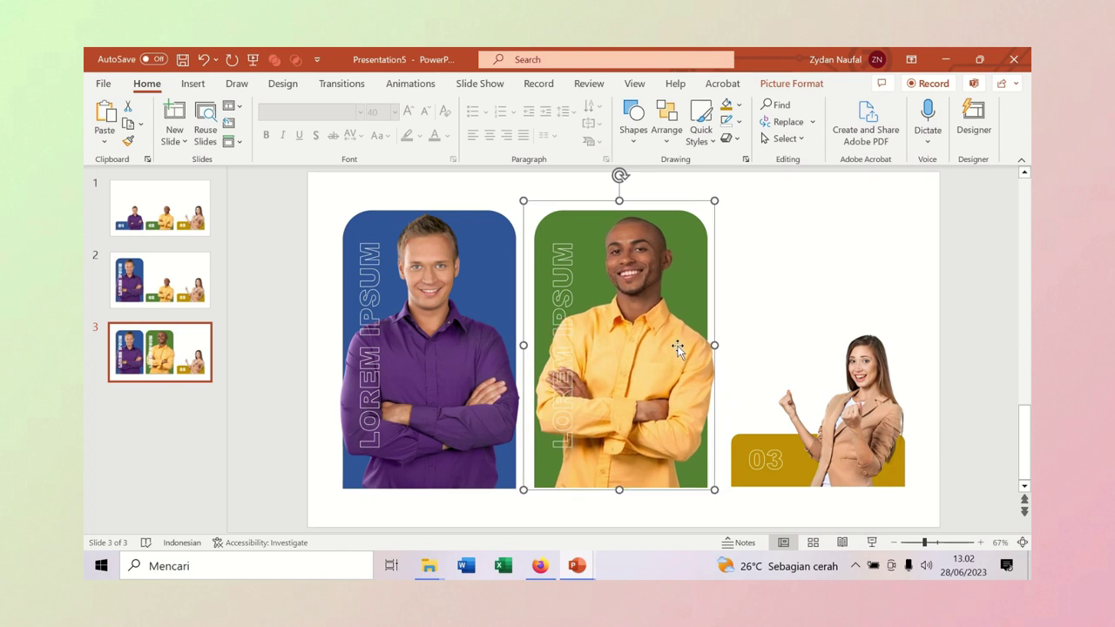
{"action": "mouse_move", "coordinate": [293, 181]}
{"action": "left_mouse_down"}
{"action": "mouse_move", "coordinate": [525, 520]}
{"action": "mouse_move", "coordinate": [532, 507]}
{"action": "left_mouse_up"}
{"action": "key", "text": "Delete"}
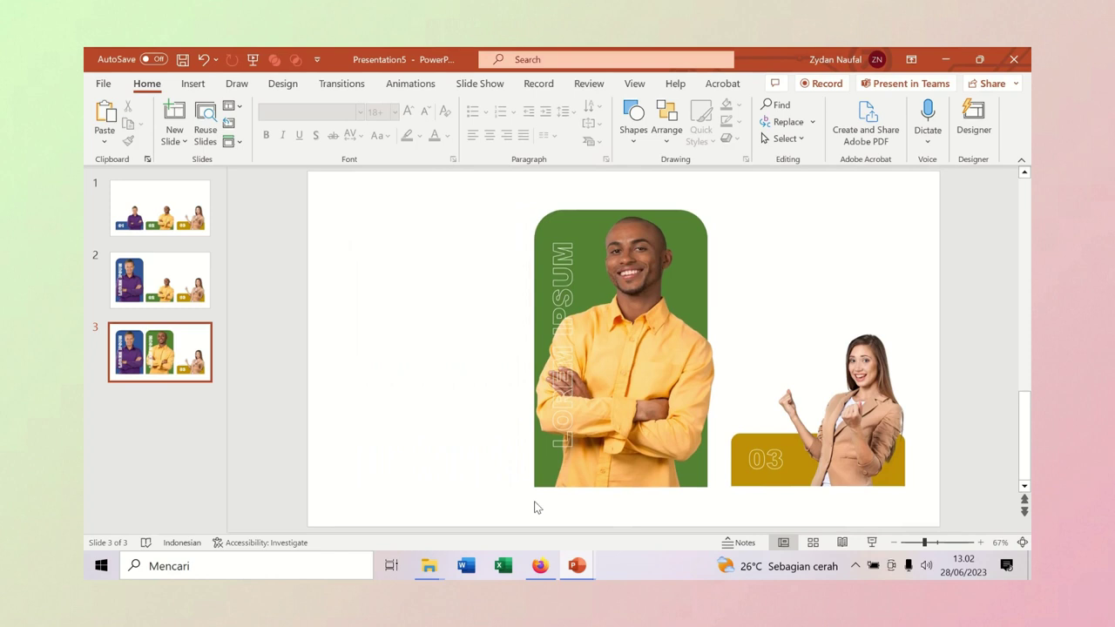
Step: Paste the small blue 01 card from slide 1 onto slide 3, then duplicate slide 3
{"action": "left_click", "coordinate": [196, 217]}
{"action": "left_click_drag", "start_coordinate": [292, 244], "coordinate": [533, 520]}
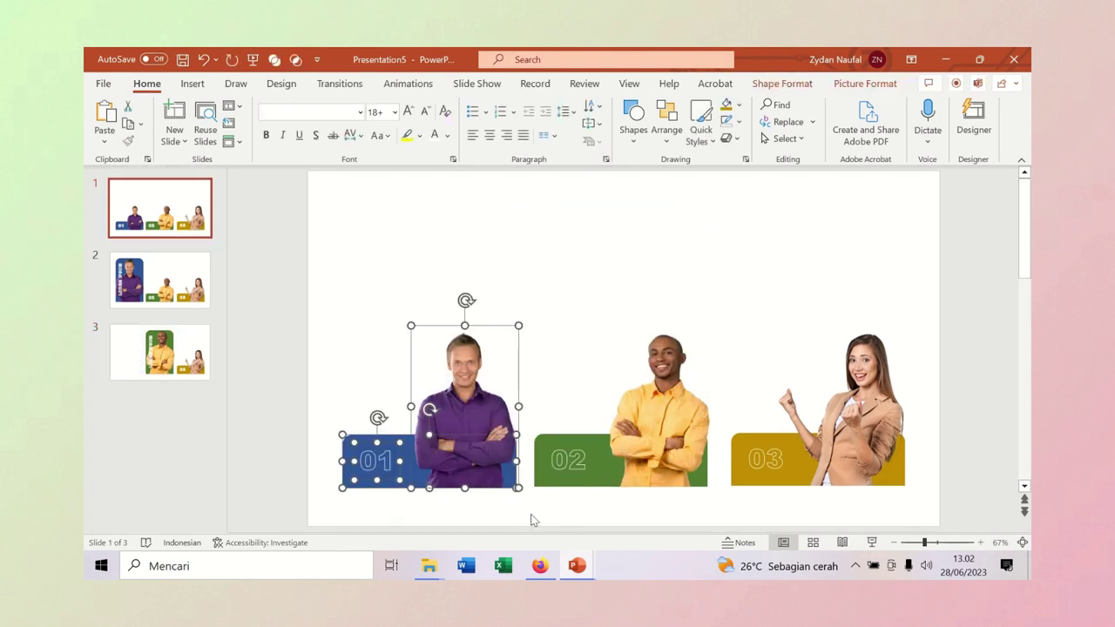
{"action": "left_click", "coordinate": [186, 351]}
{"action": "key", "text": "ctrl+v"}
{"action": "left_click", "coordinate": [281, 320]}
{"action": "right_click", "coordinate": [172, 354]}
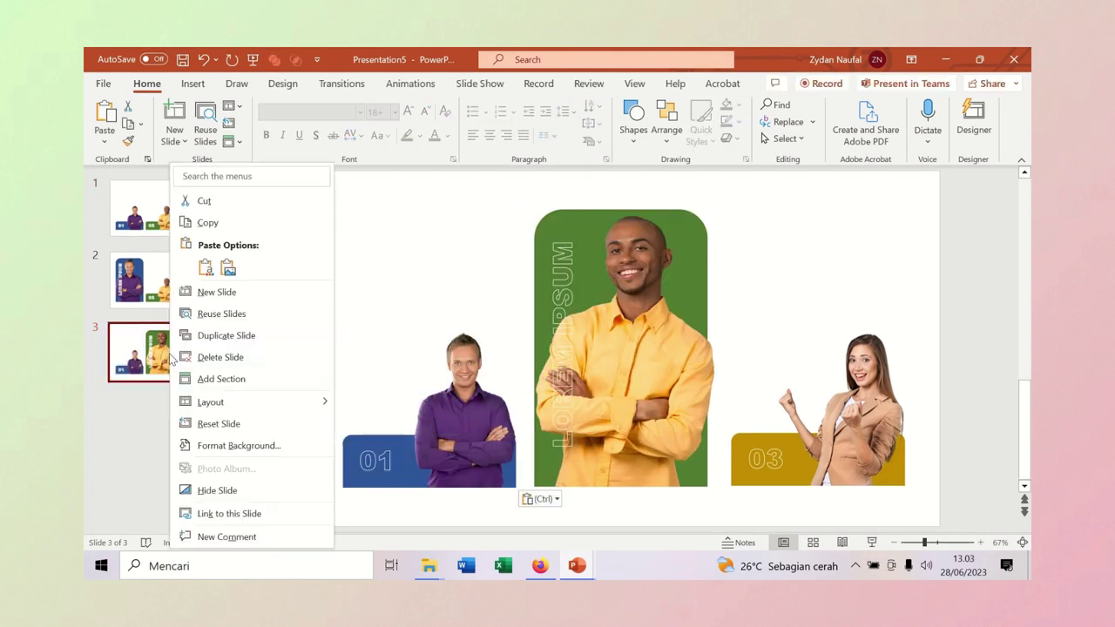
{"action": "left_click", "coordinate": [224, 337]}
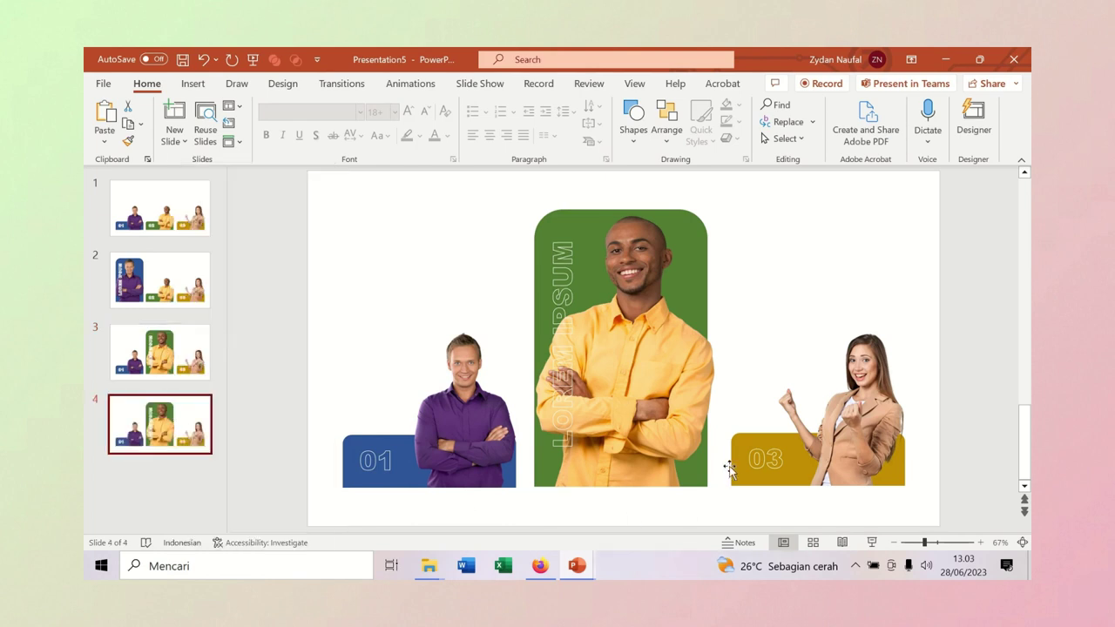
Step: Stretch the gold panel into a tall card and enlarge the woman to fill it
{"action": "left_click", "coordinate": [742, 438]}
{"action": "left_click_drag", "start_coordinate": [818, 433], "coordinate": [797, 205]}
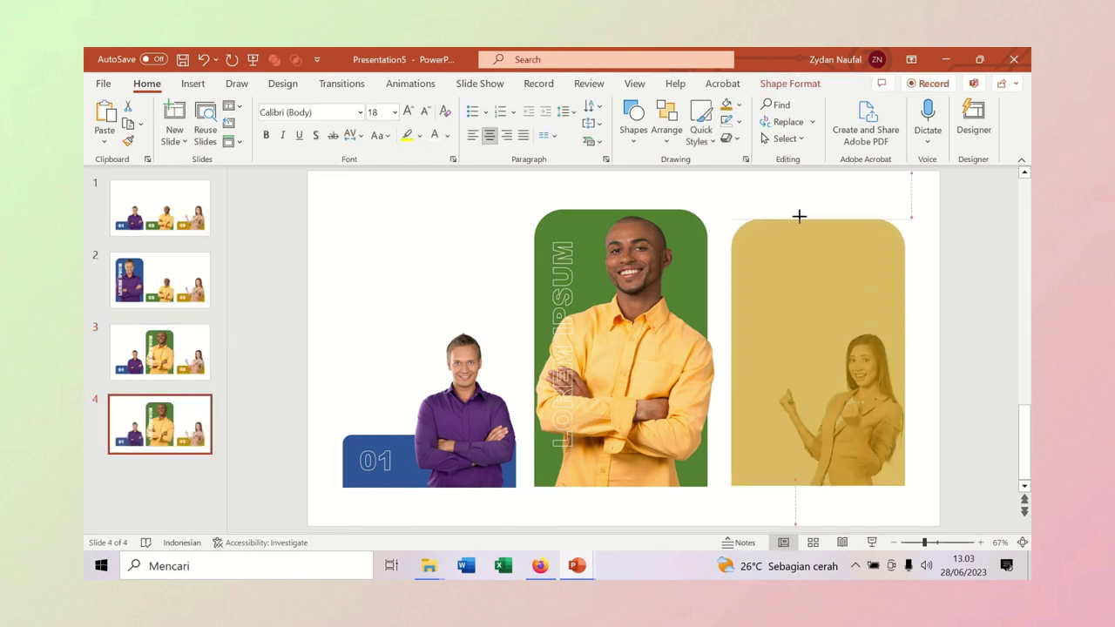
{"action": "left_click", "coordinate": [775, 459]}
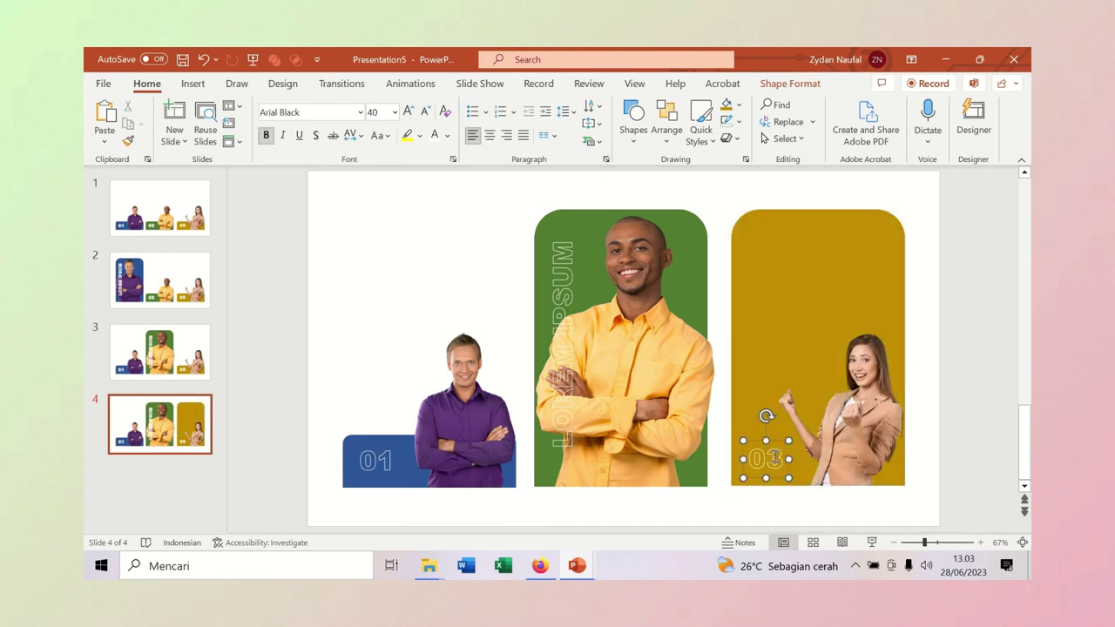
{"action": "right_click", "coordinate": [782, 446]}
{"action": "left_click", "coordinate": [848, 376]}
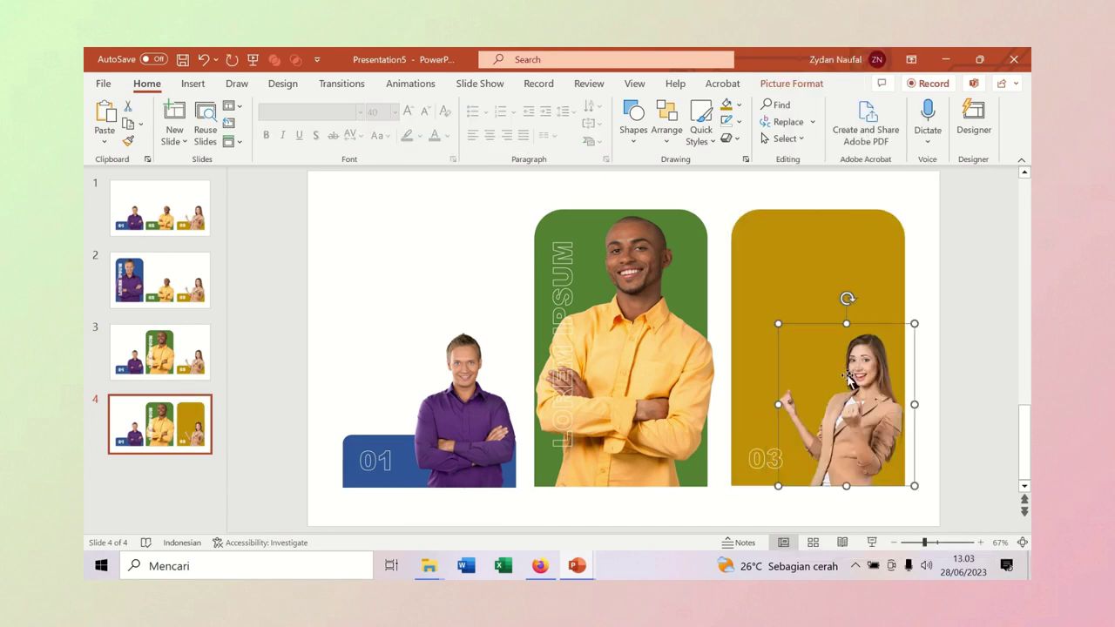
{"action": "left_click_drag", "start_coordinate": [778, 323], "coordinate": [700, 207]}
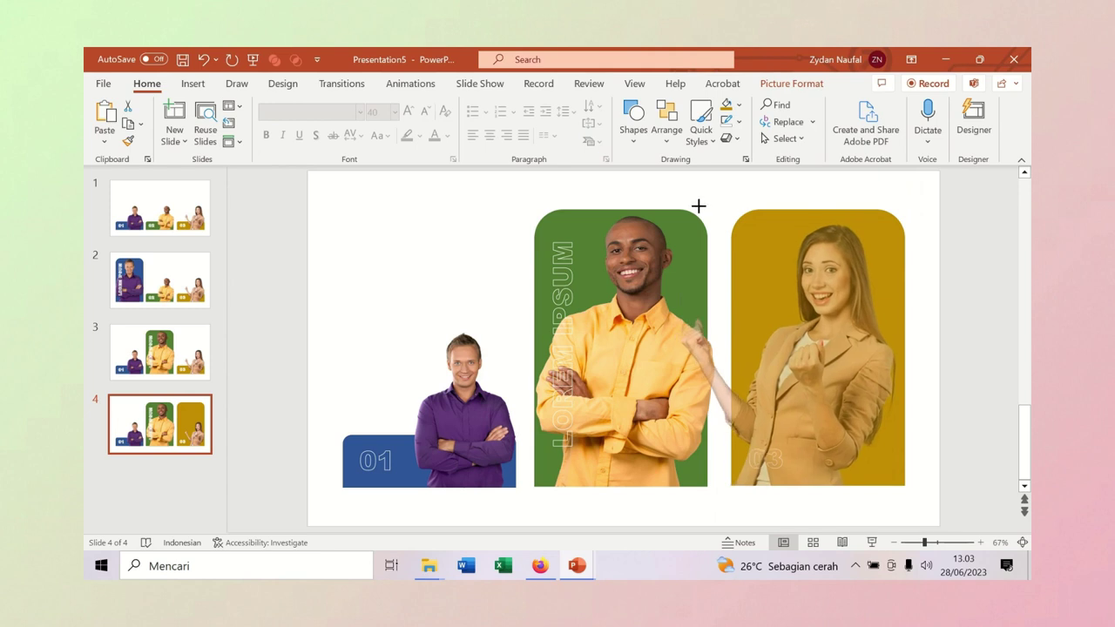
{"action": "left_click_drag", "start_coordinate": [839, 314], "coordinate": [843, 309]}
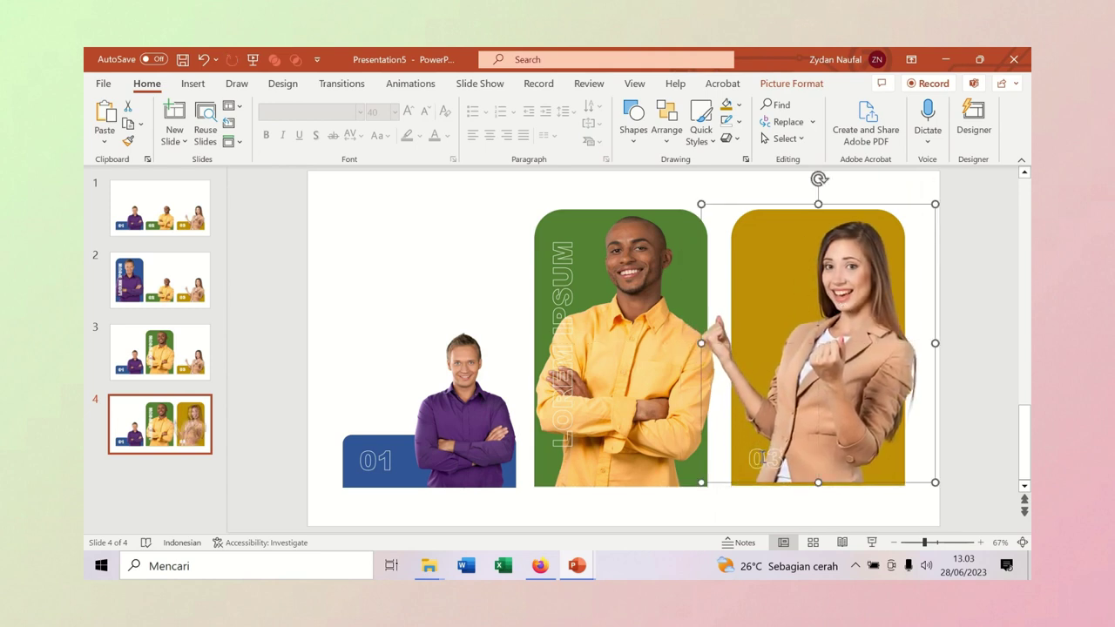
Step: Replace the 03 label with LOREM IPSUM, rotated vertically on the gold card's left side
{"action": "left_click", "coordinate": [766, 460]}
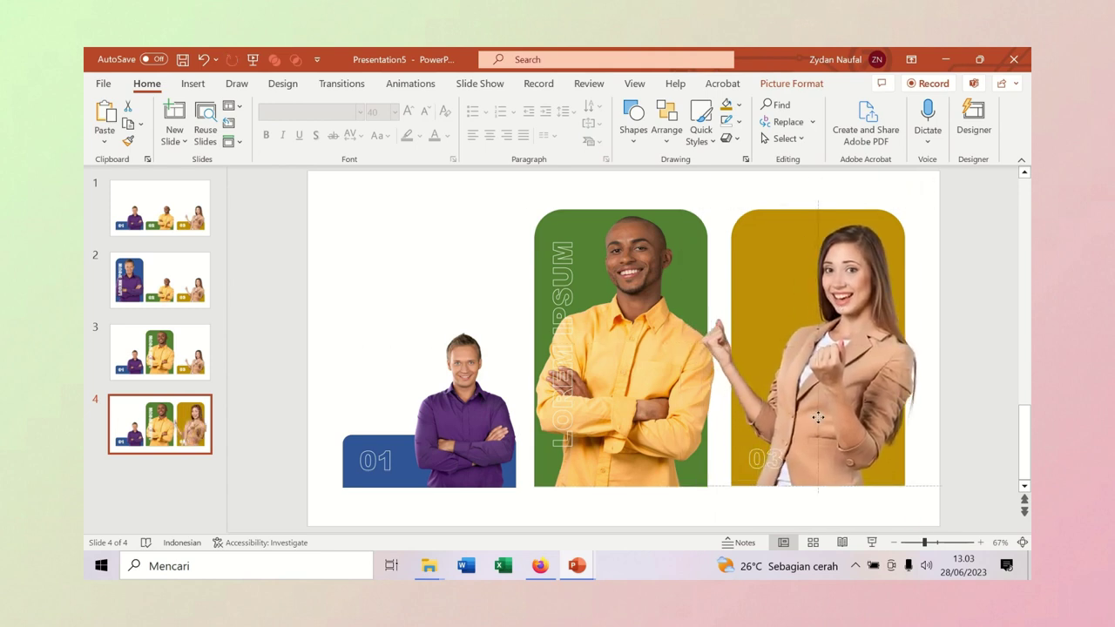
{"action": "double_click", "coordinate": [766, 460]}
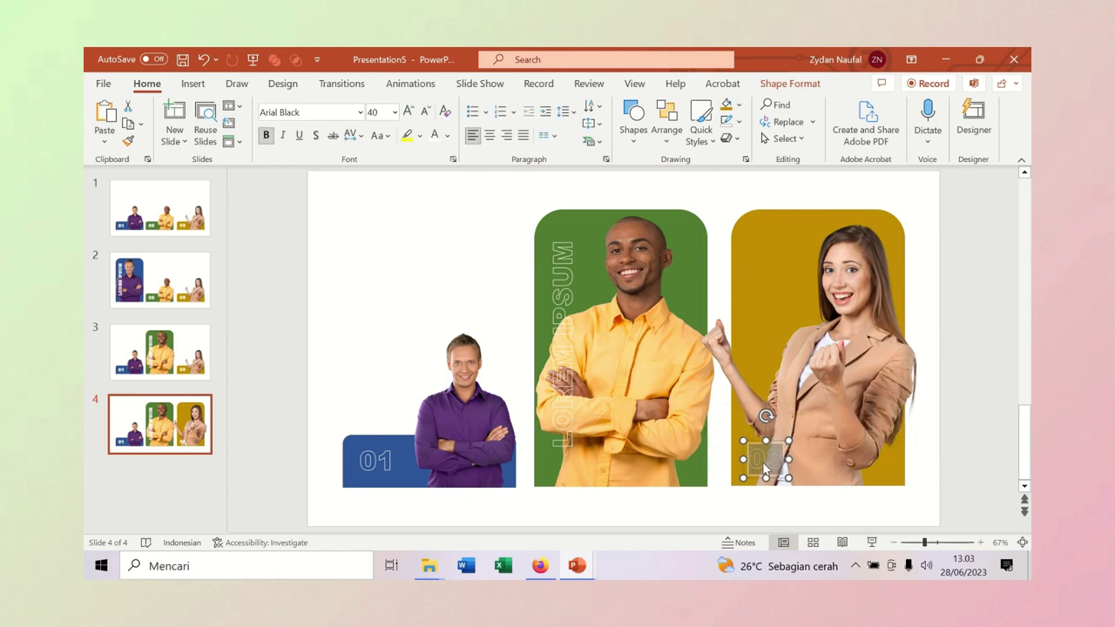
{"action": "type", "text": "LOREM IPS"}
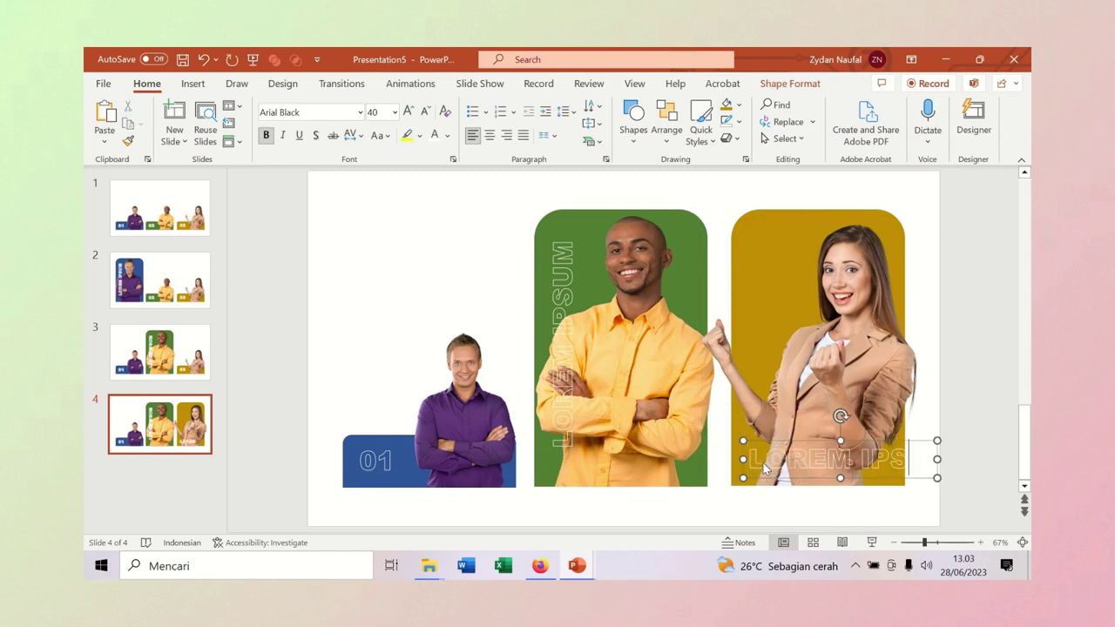
{"action": "left_click_drag", "start_coordinate": [854, 416], "coordinate": [784, 459]}
{"action": "left_click_drag", "start_coordinate": [891, 441], "coordinate": [777, 314]}
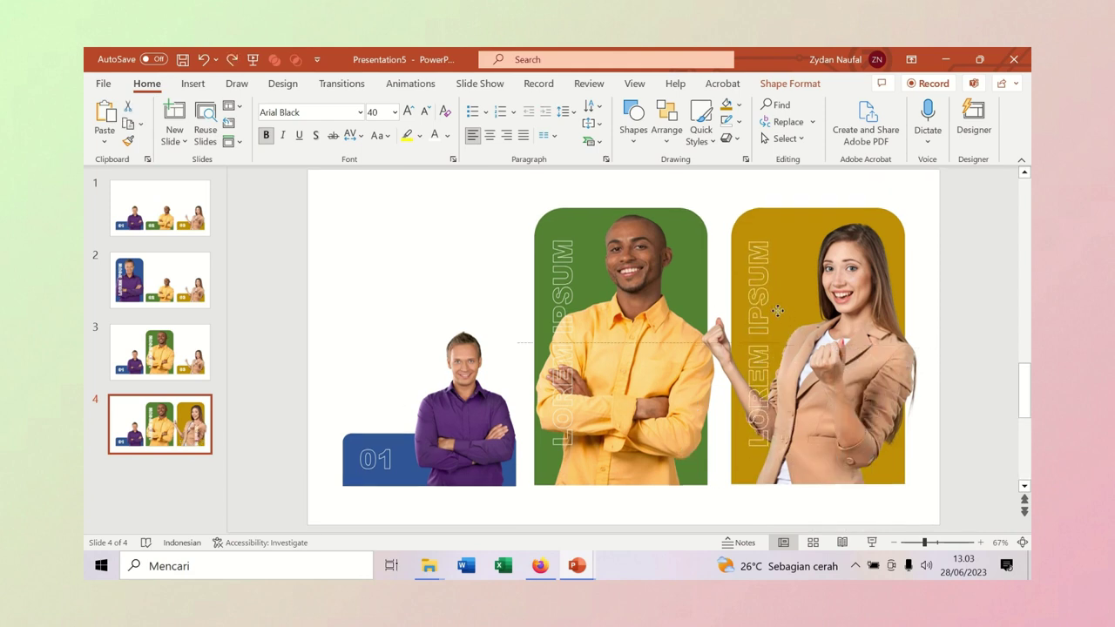
{"action": "left_click", "coordinate": [967, 323]}
Step: On slide 4, swap the tall green card for the short green 02 banner from slide 2
{"action": "left_click_drag", "start_coordinate": [519, 186], "coordinate": [726, 525]}
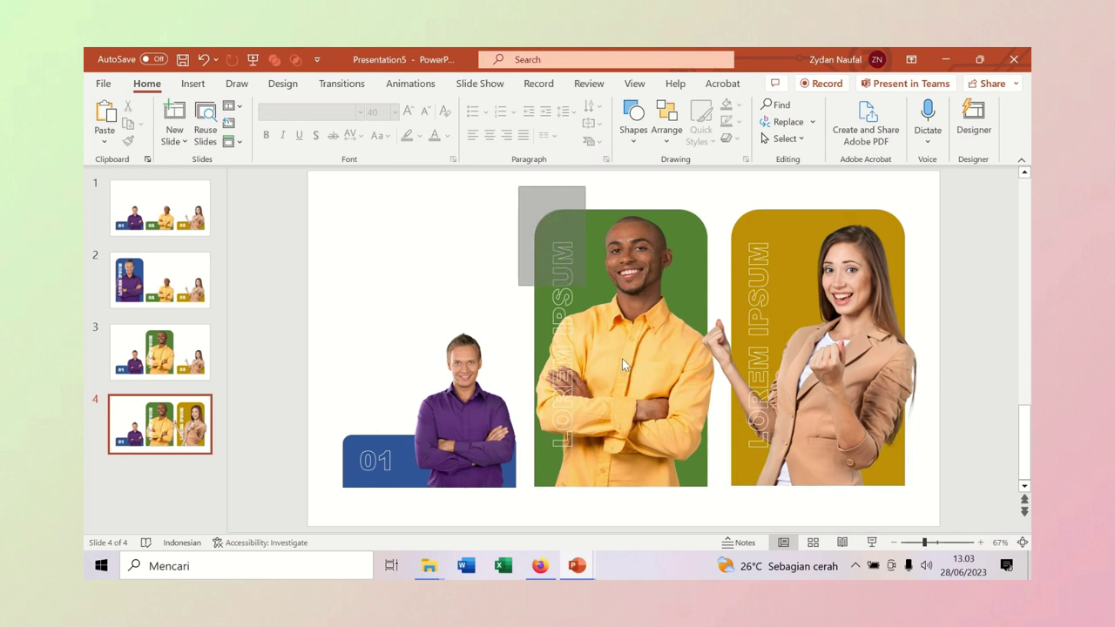
{"action": "key", "text": "Delete"}
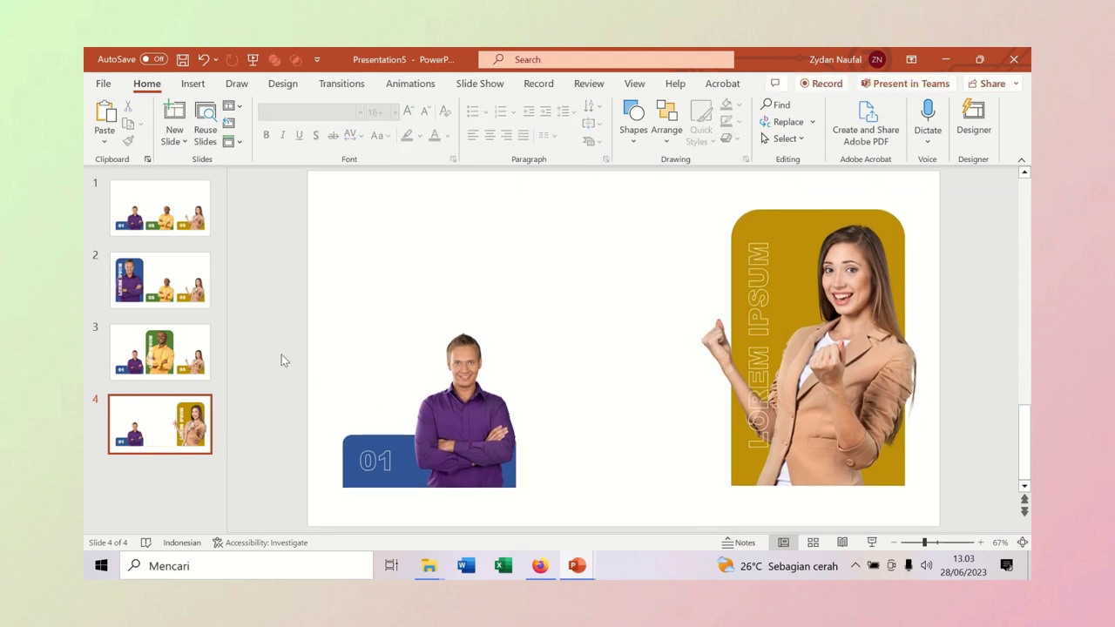
{"action": "left_click", "coordinate": [181, 277]}
{"action": "left_click_drag", "start_coordinate": [722, 514], "coordinate": [510, 319]}
{"action": "left_click", "coordinate": [197, 428]}
{"action": "key", "text": "ctrl+v"}
{"action": "left_click", "coordinate": [278, 335]}
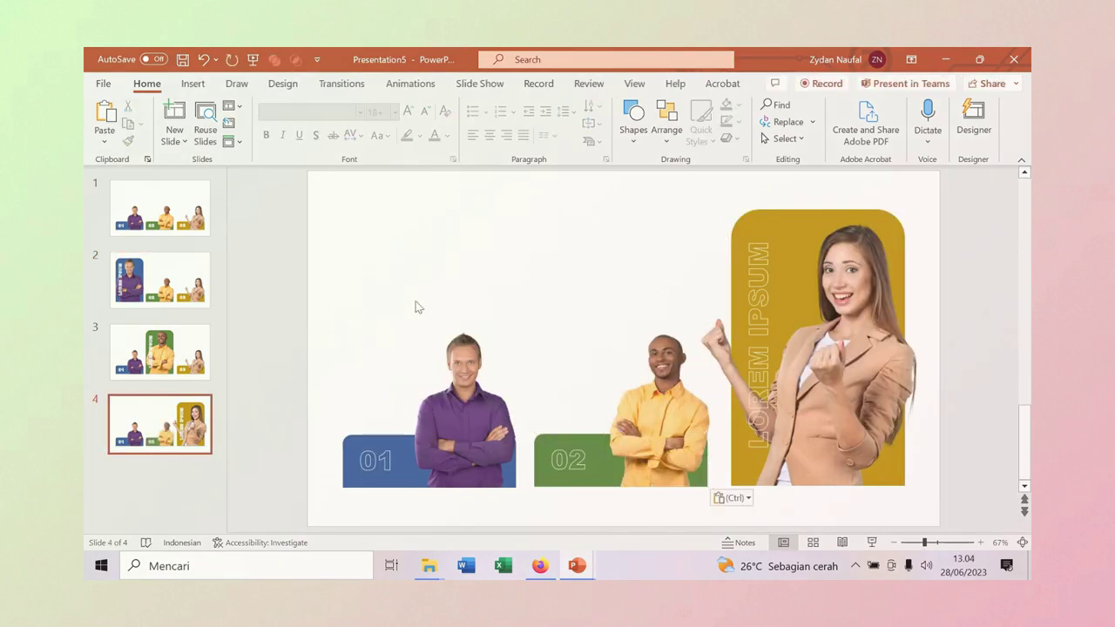
{"action": "key", "text": "Up"}
{"action": "key", "text": "Up"}
{"action": "key", "text": "Up"}
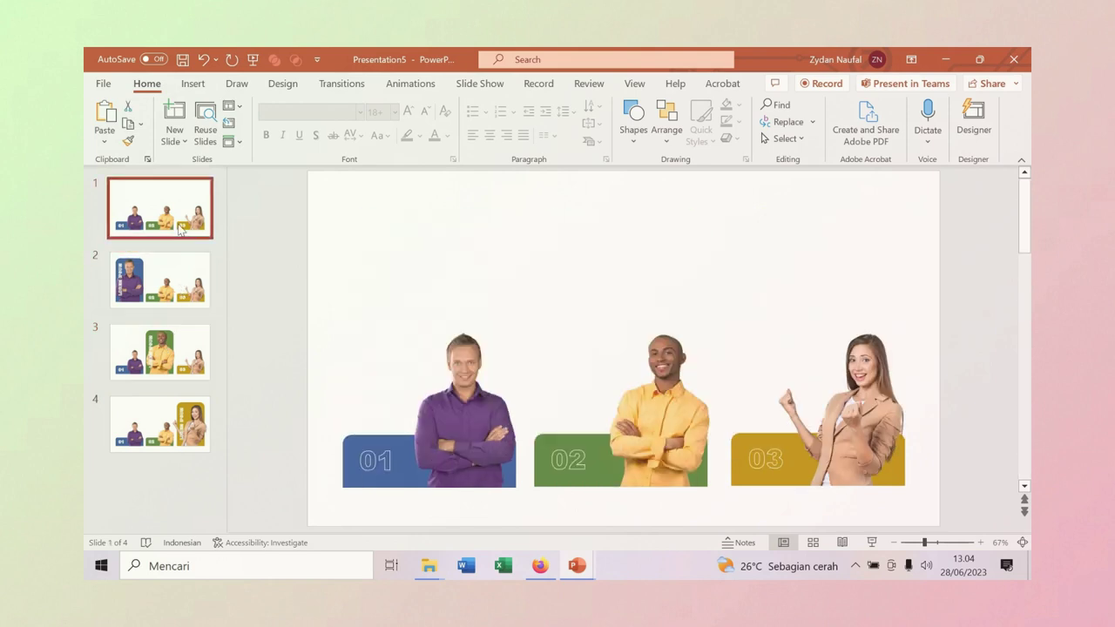
Step: Give the purple-shirted man's picture on slide 1 a mouse-over hyperlink to Slide 2
{"action": "left_click", "coordinate": [444, 374]}
{"action": "left_click", "coordinate": [193, 84]}
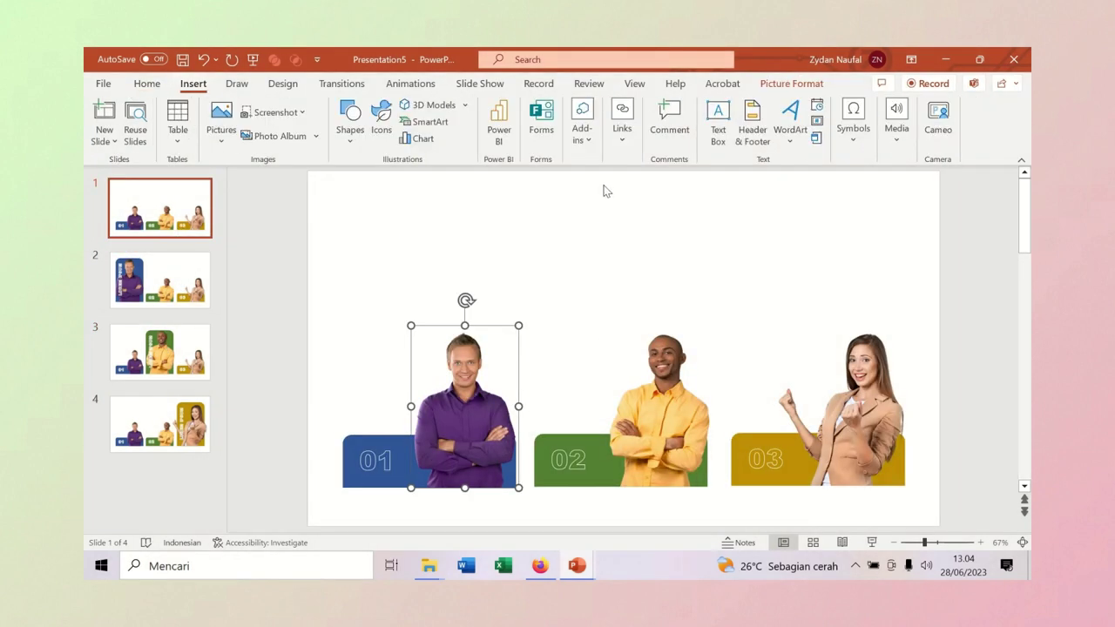
{"action": "left_click", "coordinate": [622, 122]}
{"action": "left_click", "coordinate": [684, 183]}
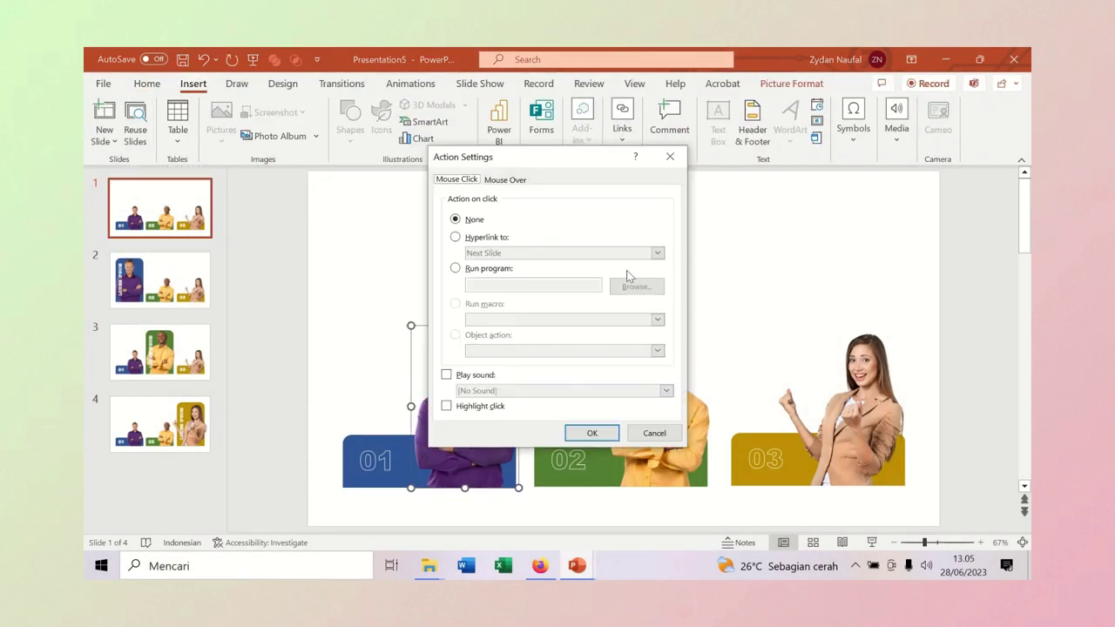
{"action": "left_click", "coordinate": [455, 236]}
{"action": "left_click", "coordinate": [517, 252]}
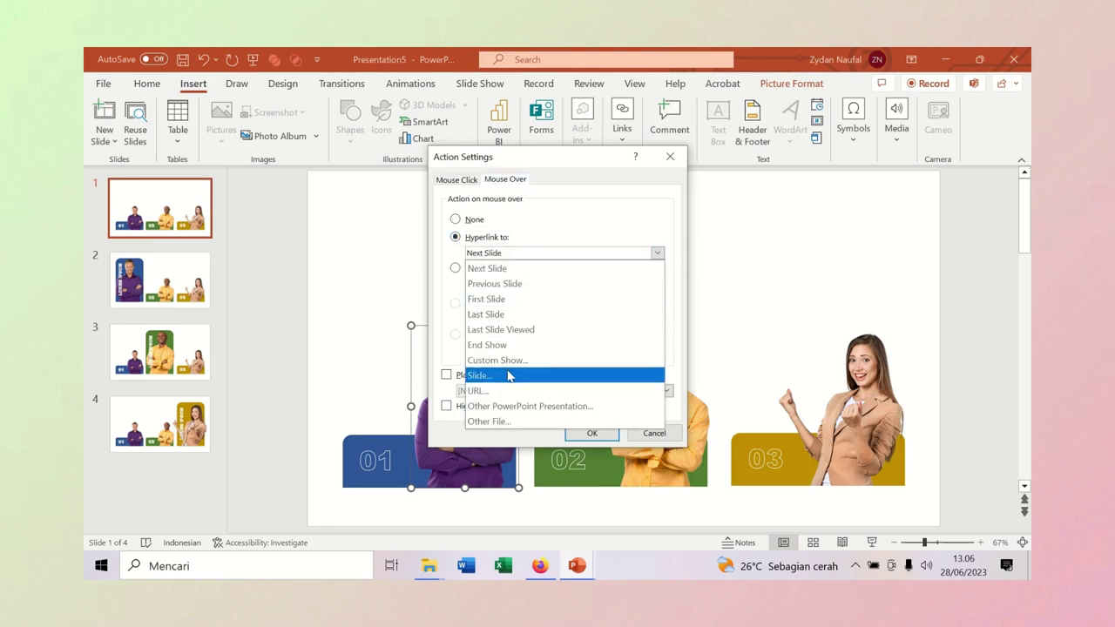
{"action": "left_click", "coordinate": [511, 374]}
{"action": "left_click", "coordinate": [443, 243]}
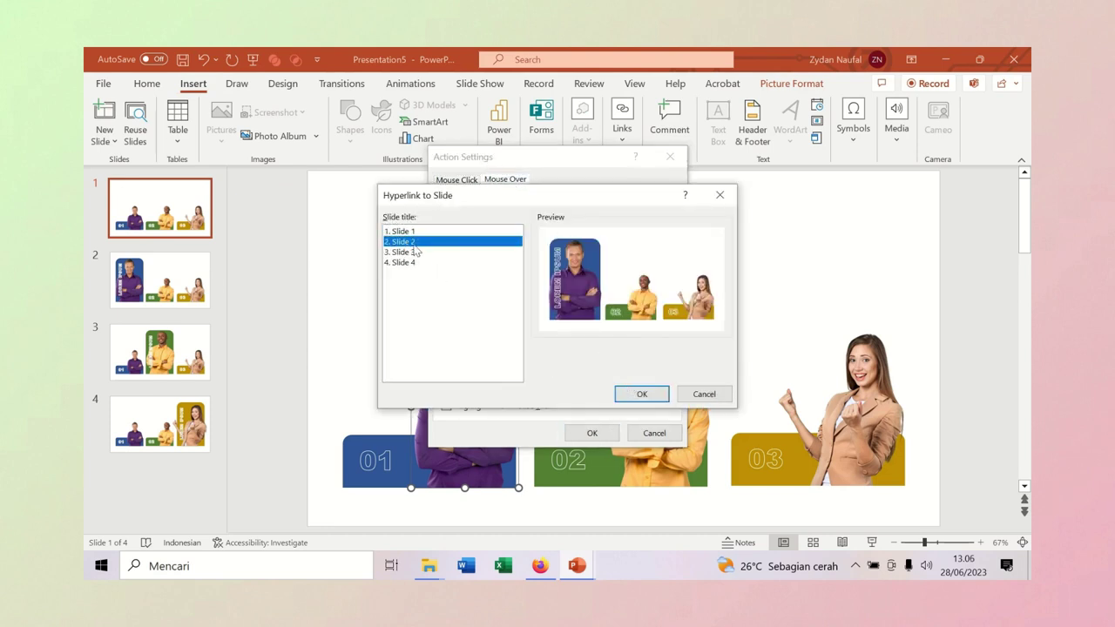
{"action": "left_click", "coordinate": [638, 394]}
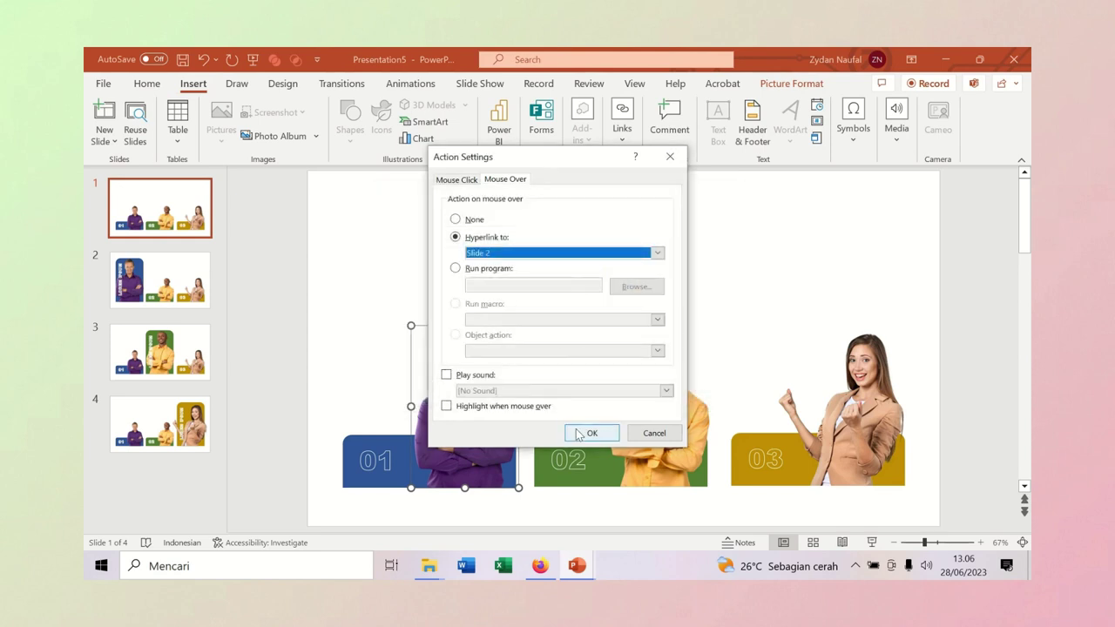
{"action": "left_click", "coordinate": [591, 433]}
Step: Make hovering over the yellow-shirted man's picture jump to Slide 3
{"action": "left_click", "coordinate": [678, 340]}
{"action": "left_click", "coordinate": [621, 148]}
{"action": "left_click", "coordinate": [679, 196]}
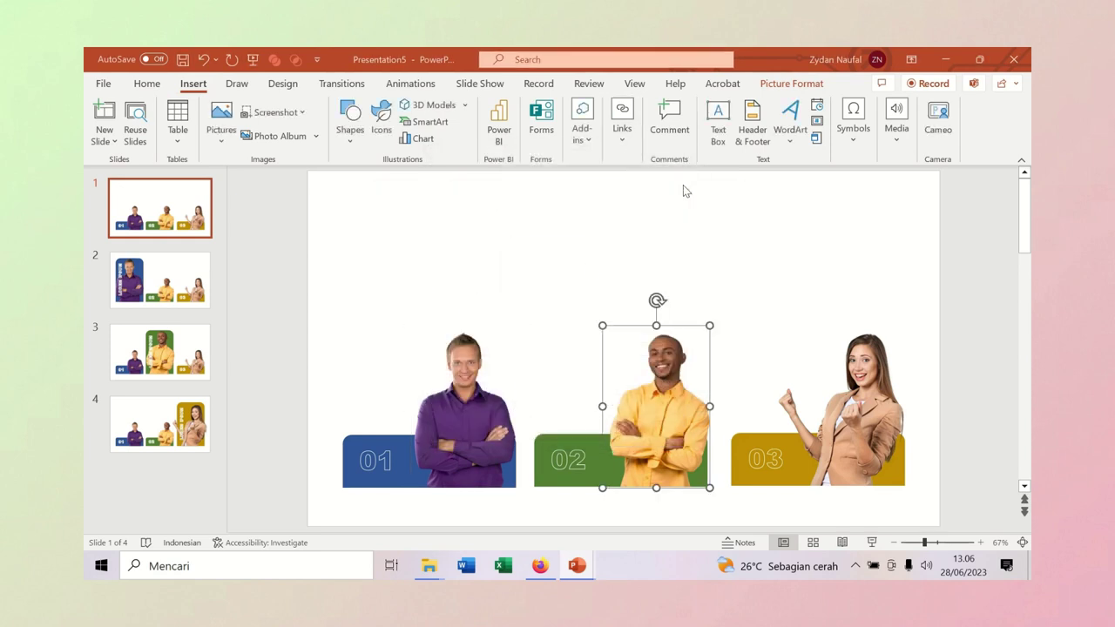
{"action": "left_click", "coordinate": [456, 238]}
{"action": "left_click", "coordinate": [523, 253]}
{"action": "left_click", "coordinate": [492, 374]}
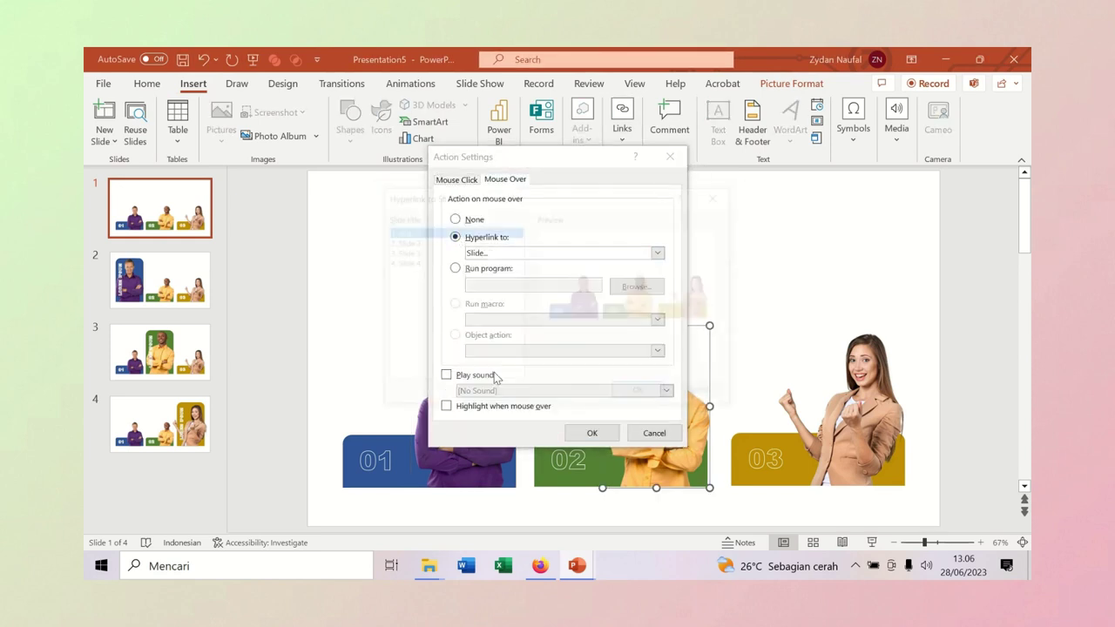
{"action": "left_click", "coordinate": [406, 252]}
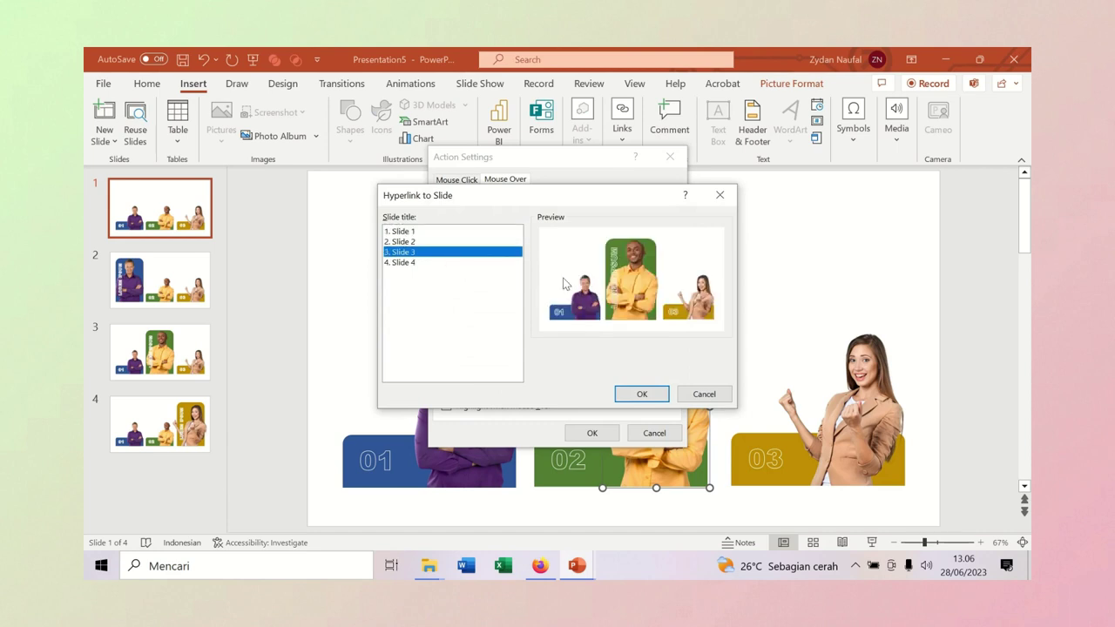
{"action": "left_click", "coordinate": [638, 394]}
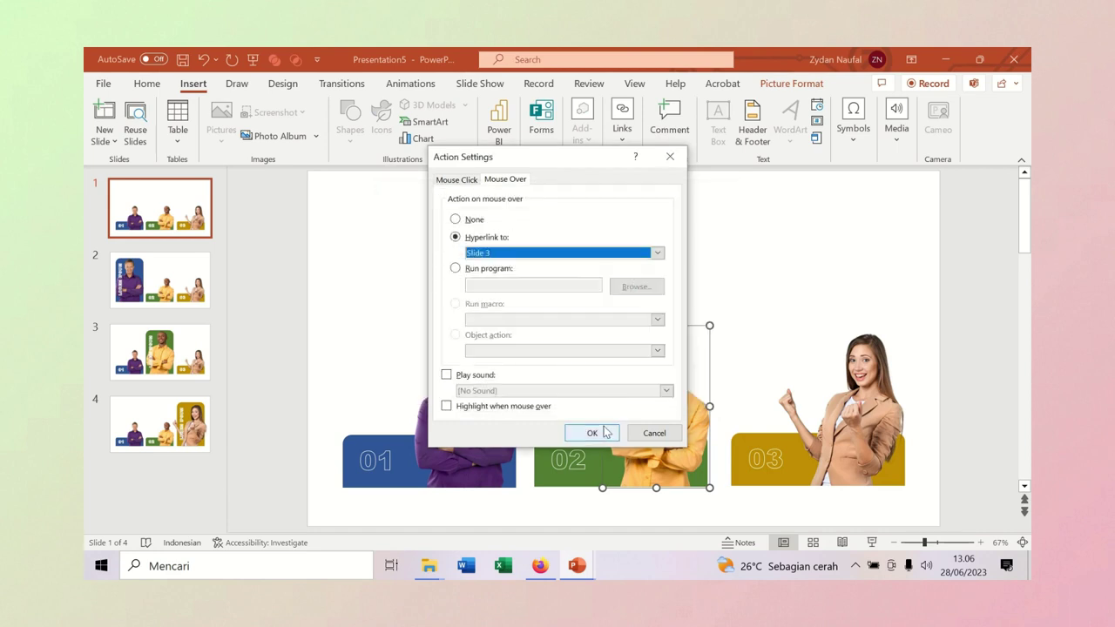
{"action": "left_click", "coordinate": [593, 433]}
Step: Give the woman's picture a mouse-over hyperlink to Slide 4
{"action": "left_click", "coordinate": [832, 391]}
{"action": "left_click", "coordinate": [622, 139]}
{"action": "left_click", "coordinate": [684, 187]}
{"action": "left_click", "coordinate": [505, 178]}
{"action": "left_click", "coordinate": [455, 236]}
{"action": "left_click", "coordinate": [658, 253]}
{"action": "left_click", "coordinate": [519, 375]}
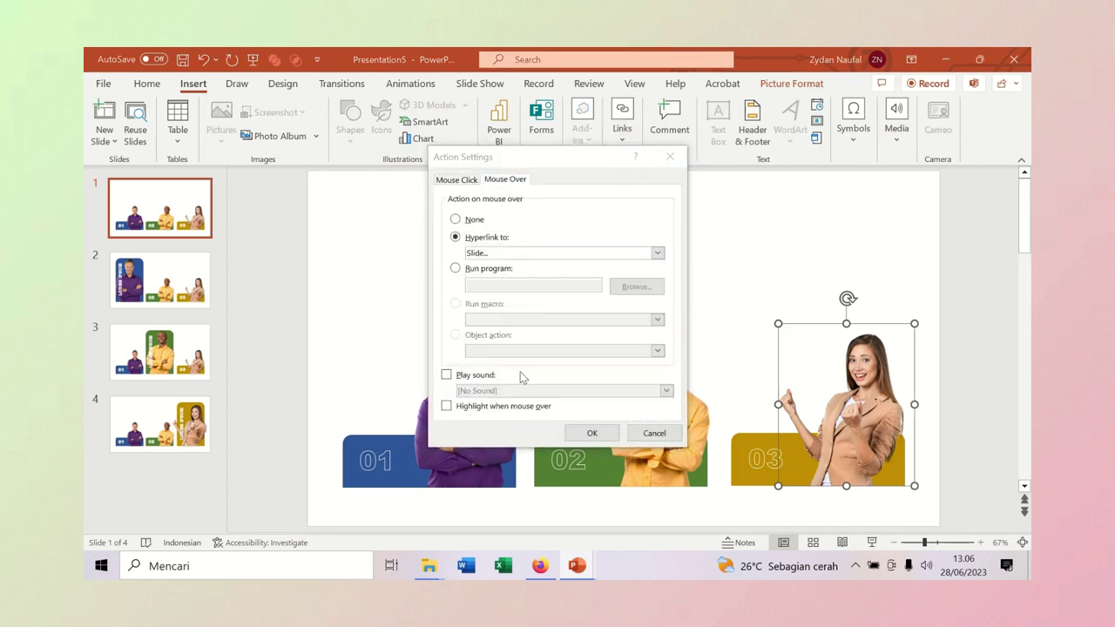
{"action": "left_click", "coordinate": [415, 262]}
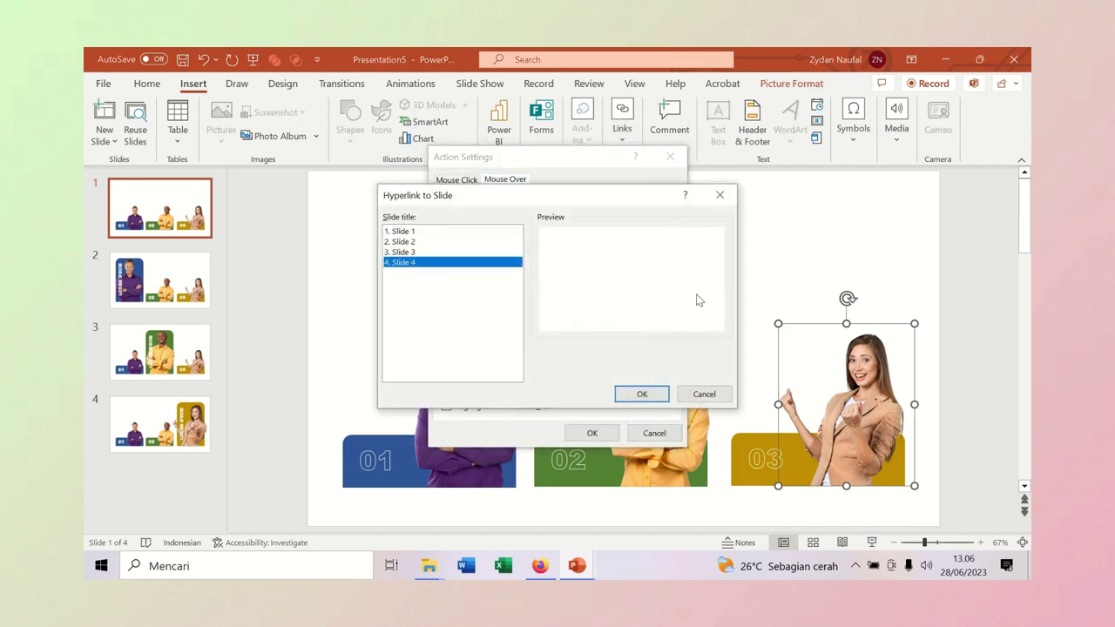
{"action": "left_click", "coordinate": [641, 394]}
{"action": "left_click", "coordinate": [591, 433]}
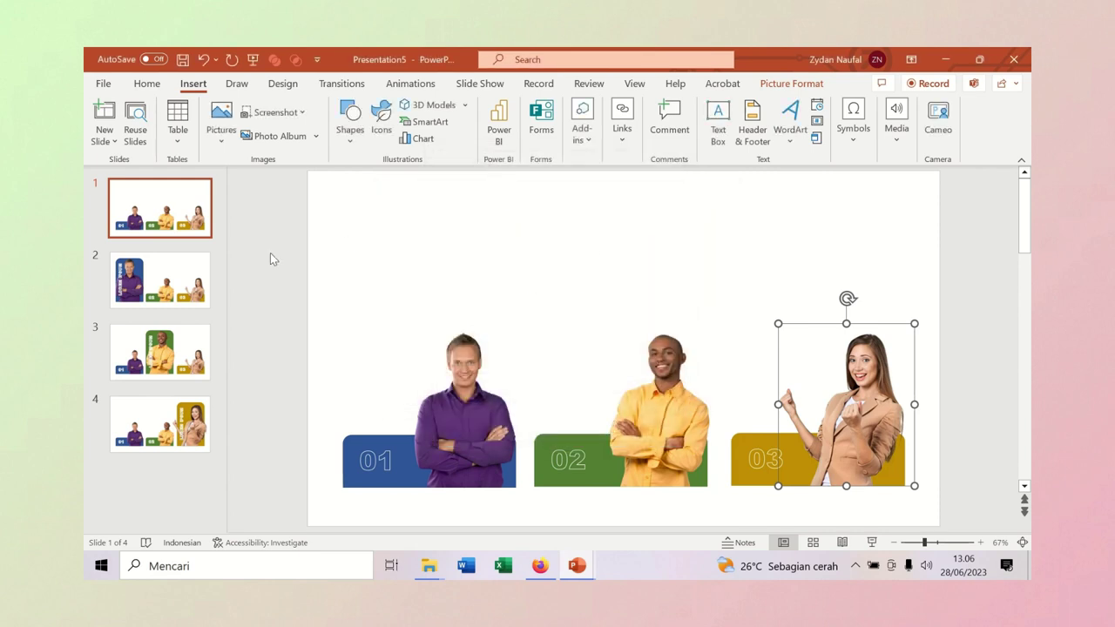
{"action": "scroll", "coordinate": [248, 354], "scroll_direction": "down", "scroll_amount": 2}
Step: Give the enlarged purple-shirted man's picture on slide 2 a mouse-over hyperlink to Slide 1
{"action": "left_click", "coordinate": [428, 254]}
{"action": "left_click", "coordinate": [622, 117]}
{"action": "left_click", "coordinate": [666, 209]}
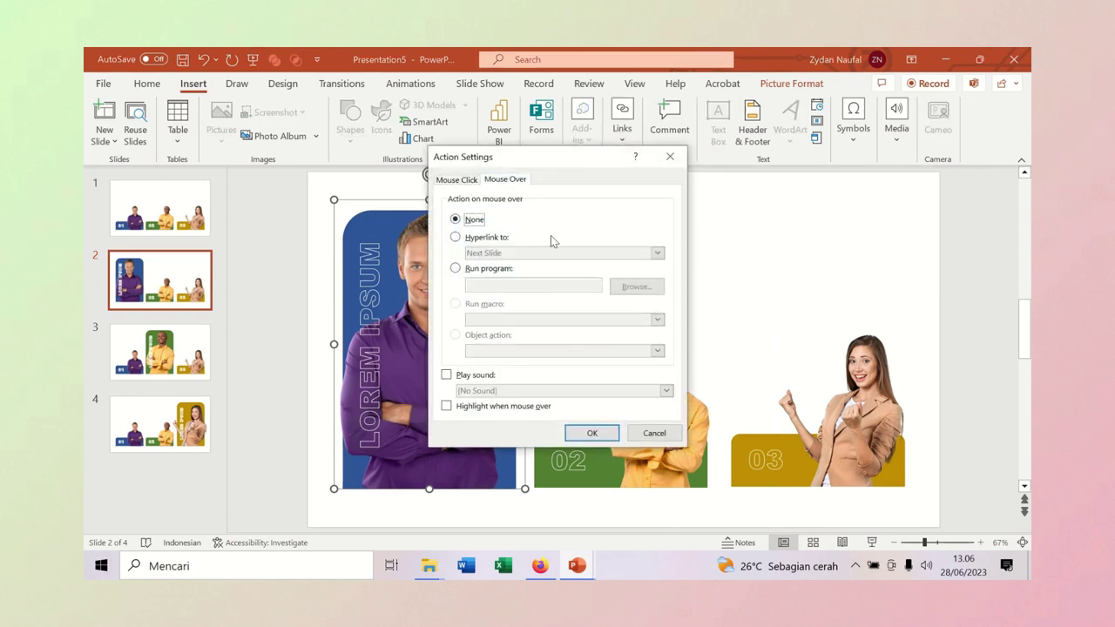
{"action": "left_click", "coordinate": [531, 238]}
{"action": "left_click", "coordinate": [520, 252]}
{"action": "left_click", "coordinate": [588, 357]}
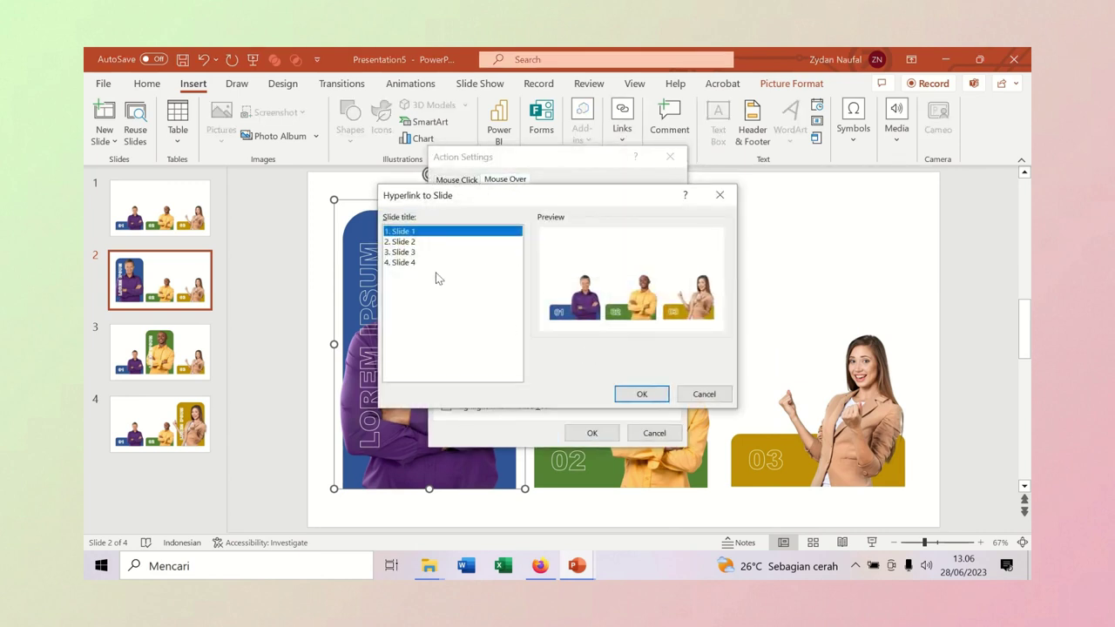
{"action": "left_click", "coordinate": [636, 394]}
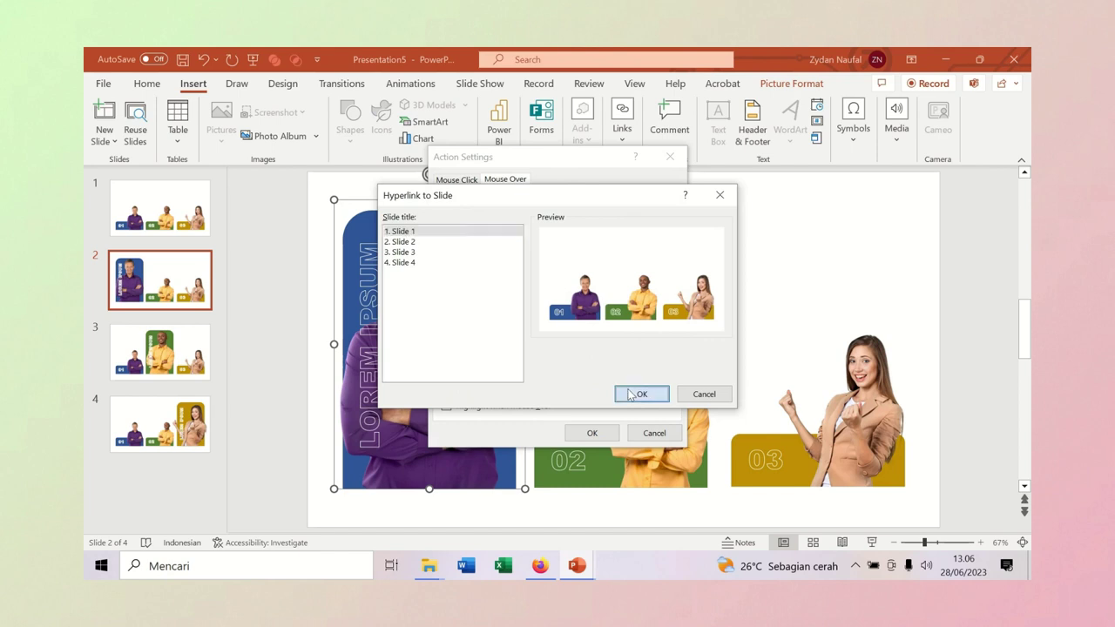
{"action": "left_click", "coordinate": [592, 433]}
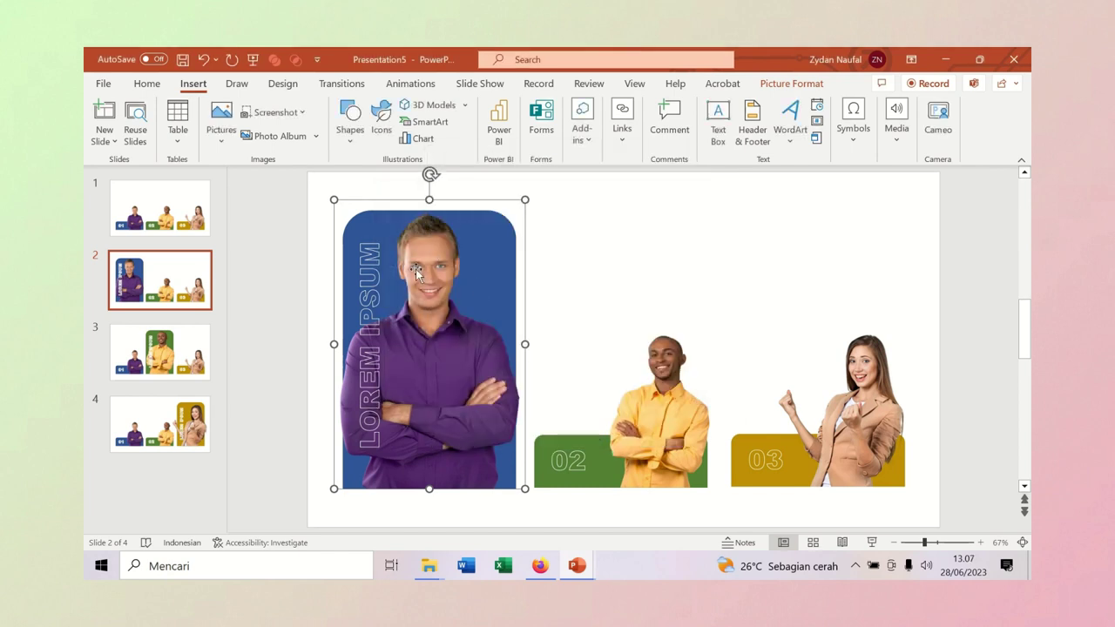
Step: Make hovering over the yellow-shirted man's picture jump to Slide 3
{"action": "left_click", "coordinate": [635, 378]}
{"action": "left_click", "coordinate": [622, 118]}
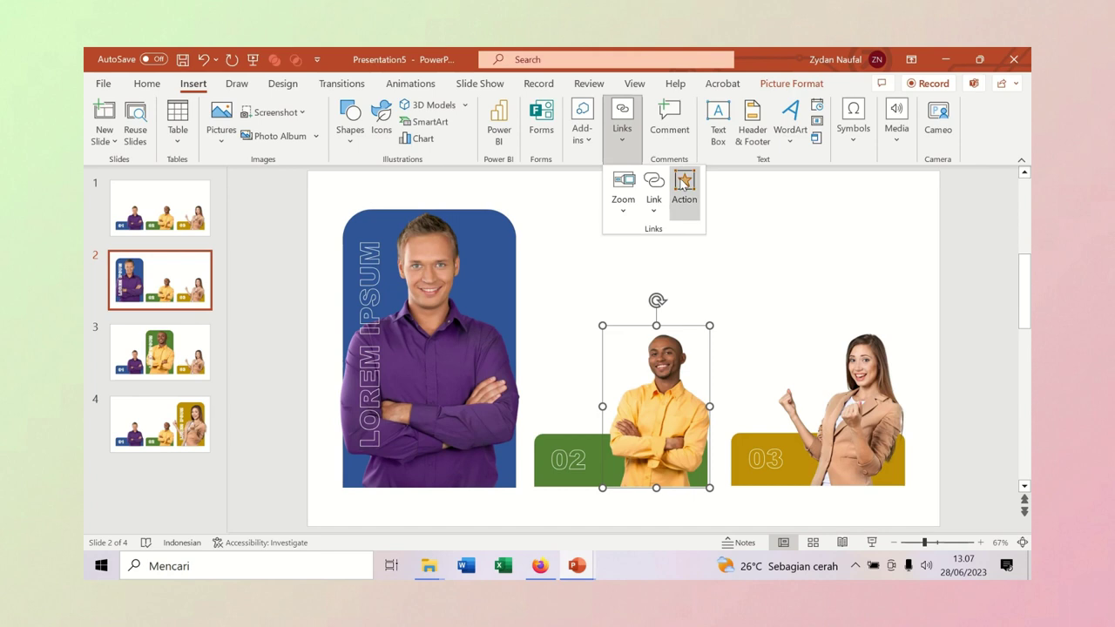
{"action": "left_click", "coordinate": [684, 188]}
{"action": "left_click", "coordinate": [455, 237]}
{"action": "left_click", "coordinate": [522, 253]}
{"action": "left_click", "coordinate": [523, 375]}
{"action": "left_click", "coordinate": [415, 242]}
{"action": "left_click", "coordinate": [407, 253]}
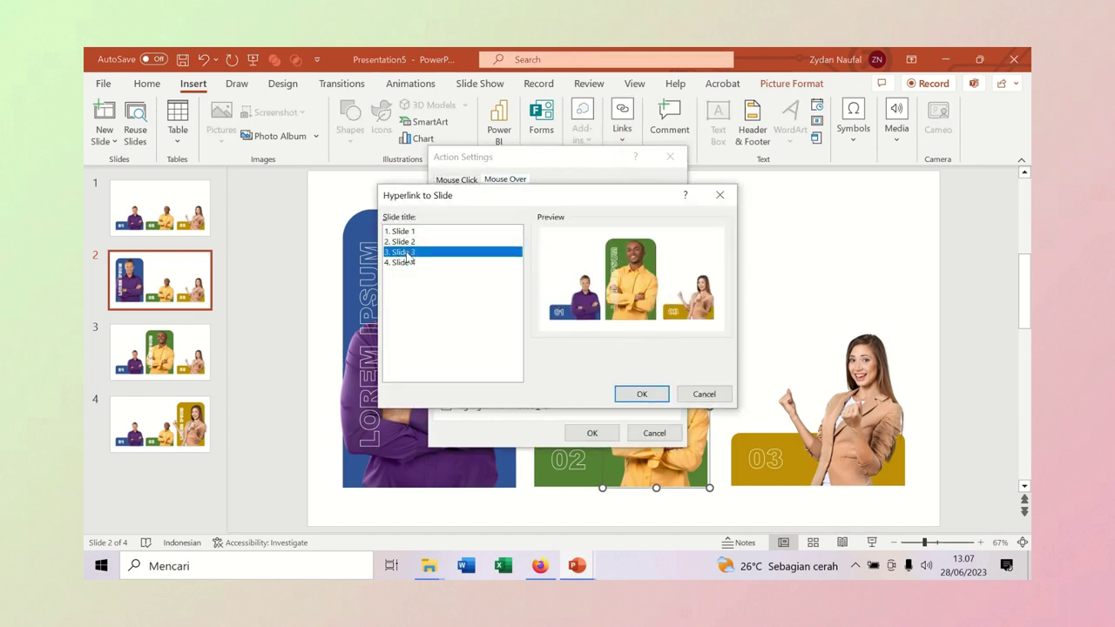
{"action": "left_click", "coordinate": [638, 395]}
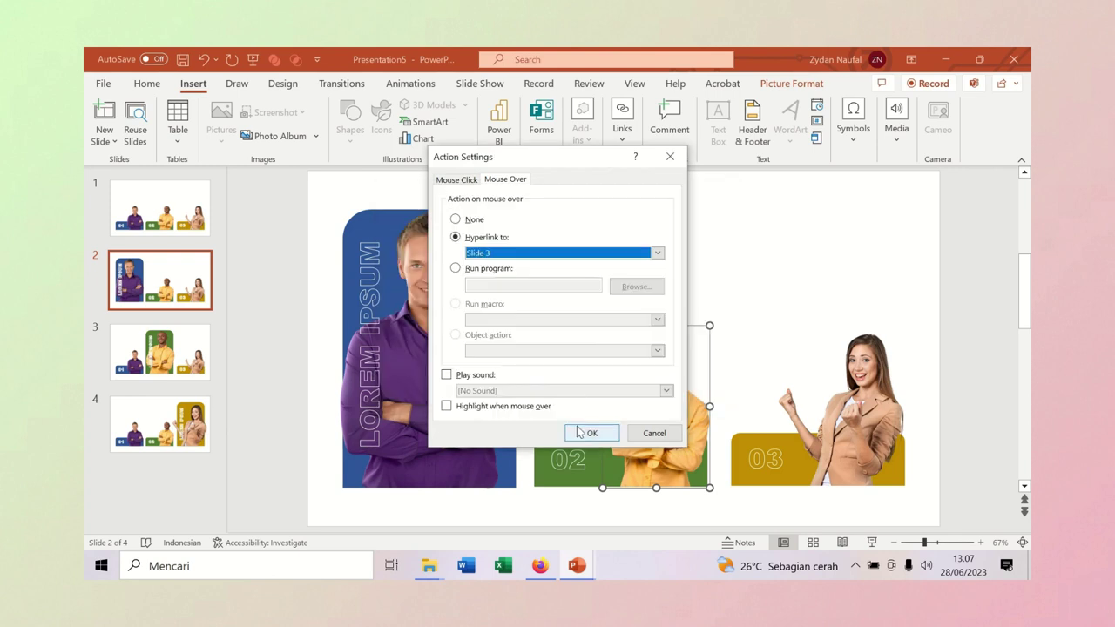
{"action": "left_click", "coordinate": [591, 433]}
Step: Give the woman's picture a mouse-over hyperlink to Slide 4
{"action": "left_click", "coordinate": [855, 384]}
{"action": "left_click", "coordinate": [622, 122]}
{"action": "left_click", "coordinate": [684, 199]}
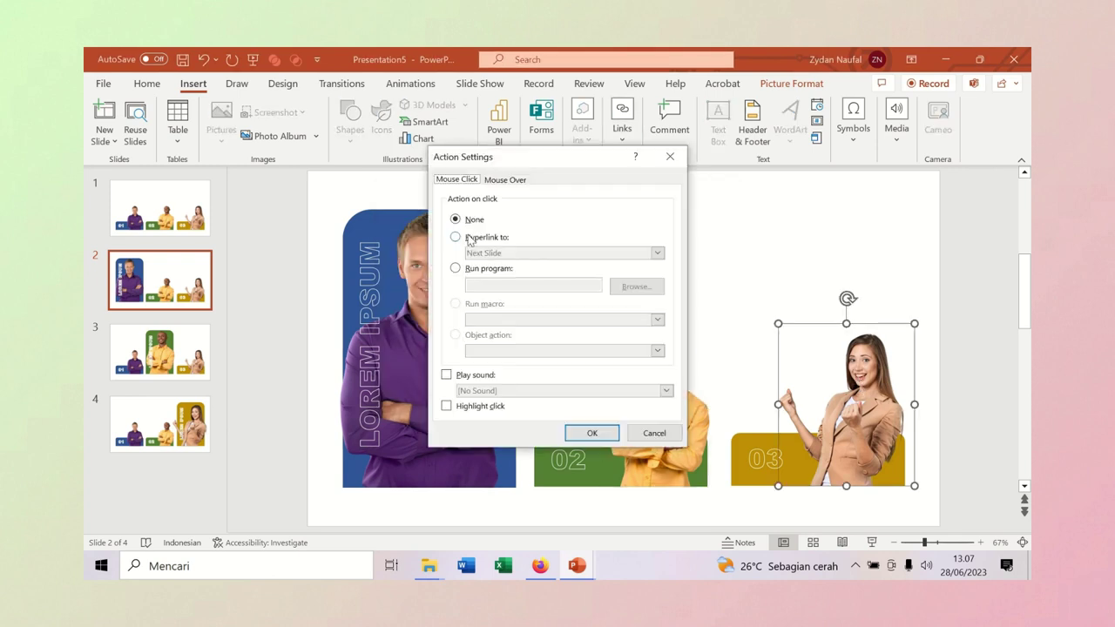
{"action": "left_click", "coordinate": [455, 237]}
{"action": "left_click", "coordinate": [509, 252]}
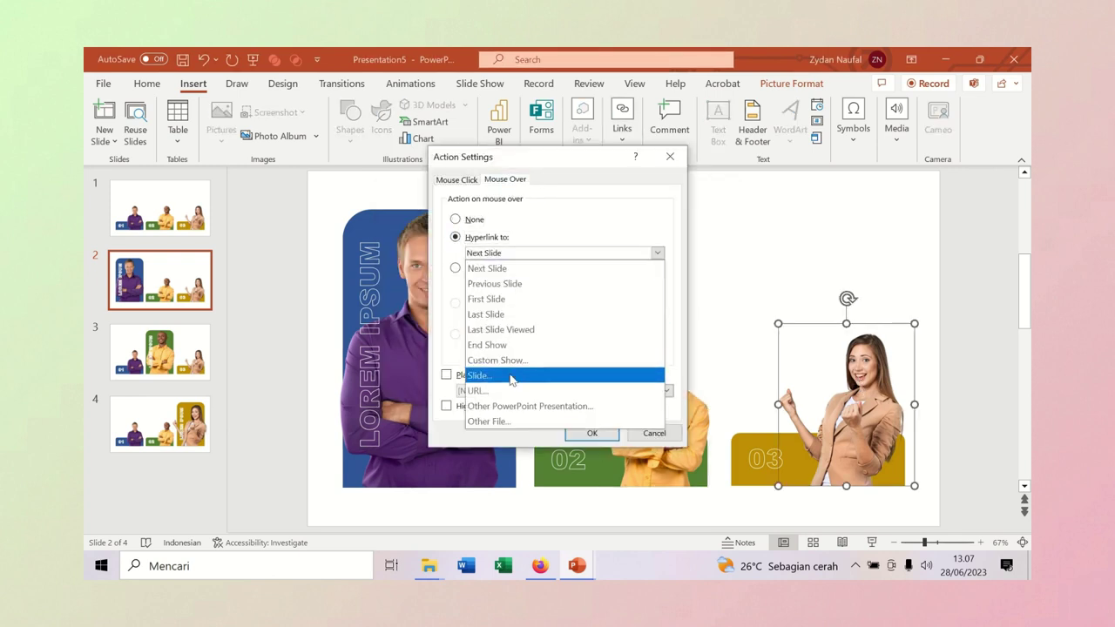
{"action": "left_click", "coordinate": [485, 375]}
{"action": "left_click", "coordinate": [413, 263]}
{"action": "left_click", "coordinate": [642, 395]}
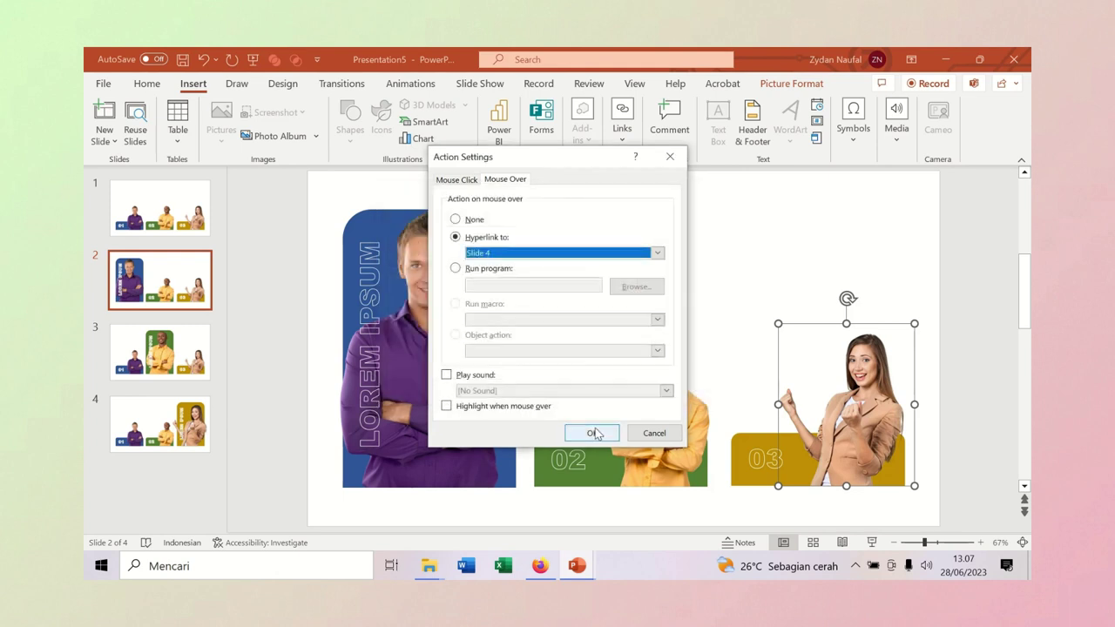
{"action": "left_click", "coordinate": [593, 433]}
Step: On slide 3, give the purple-shirted man's picture a mouse-over hyperlink to Slide 2
{"action": "left_click", "coordinate": [459, 381]}
{"action": "left_click", "coordinate": [622, 122]}
{"action": "left_click", "coordinate": [684, 188]}
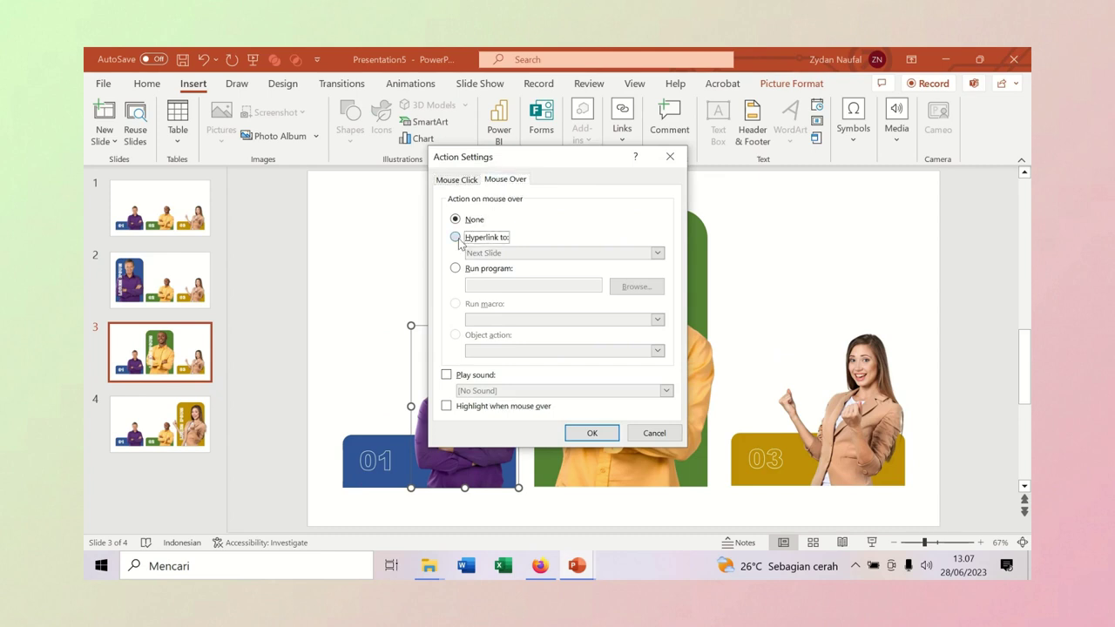
{"action": "left_click", "coordinate": [455, 237]}
{"action": "left_click", "coordinate": [656, 252]}
{"action": "left_click", "coordinate": [505, 363]}
{"action": "left_click", "coordinate": [440, 242]}
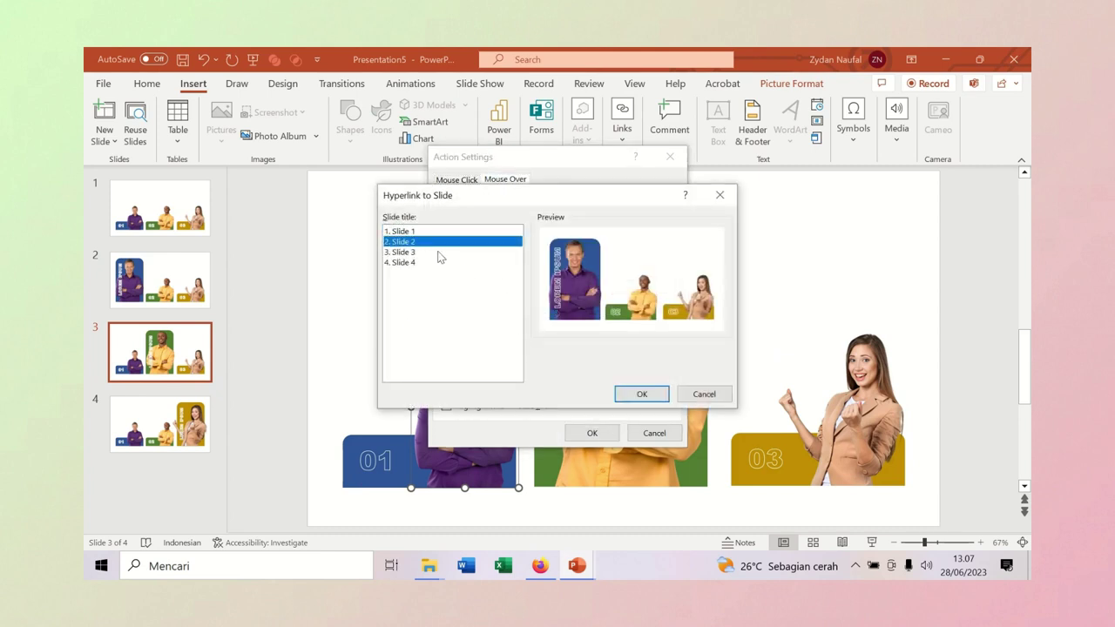
{"action": "left_click", "coordinate": [641, 394]}
{"action": "left_click", "coordinate": [592, 433]}
Step: Make hovering over the enlarged yellow-shirted man's picture jump to Slide 1
{"action": "left_click", "coordinate": [620, 288]}
{"action": "left_click", "coordinate": [624, 145]}
{"action": "left_click", "coordinate": [682, 181]}
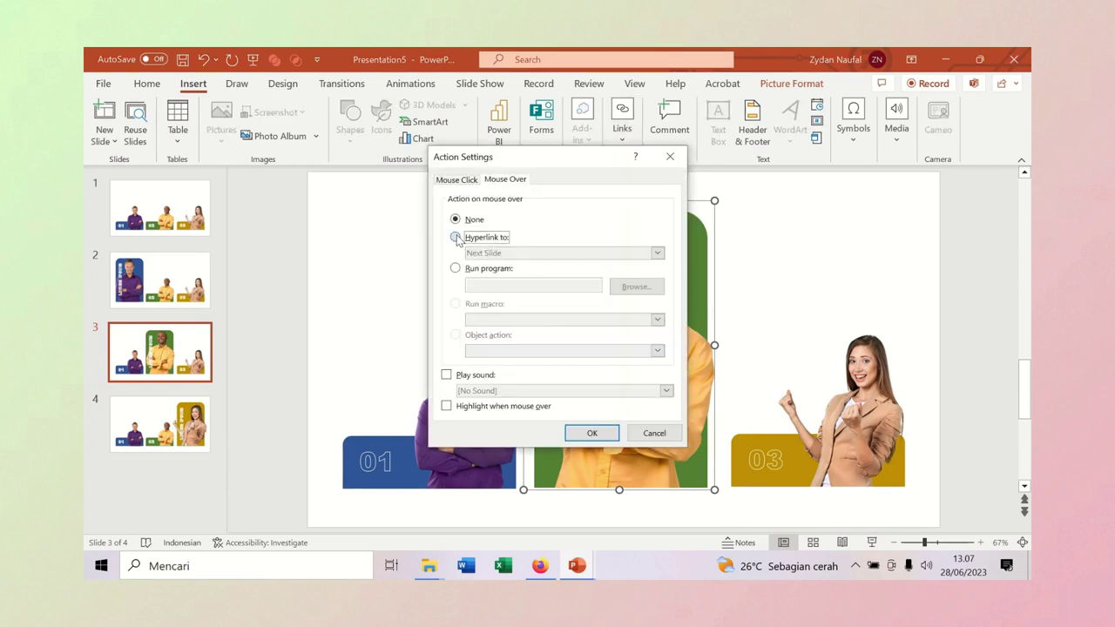
{"action": "left_click", "coordinate": [455, 237]}
{"action": "left_click", "coordinate": [657, 252]}
{"action": "left_click", "coordinate": [532, 371]}
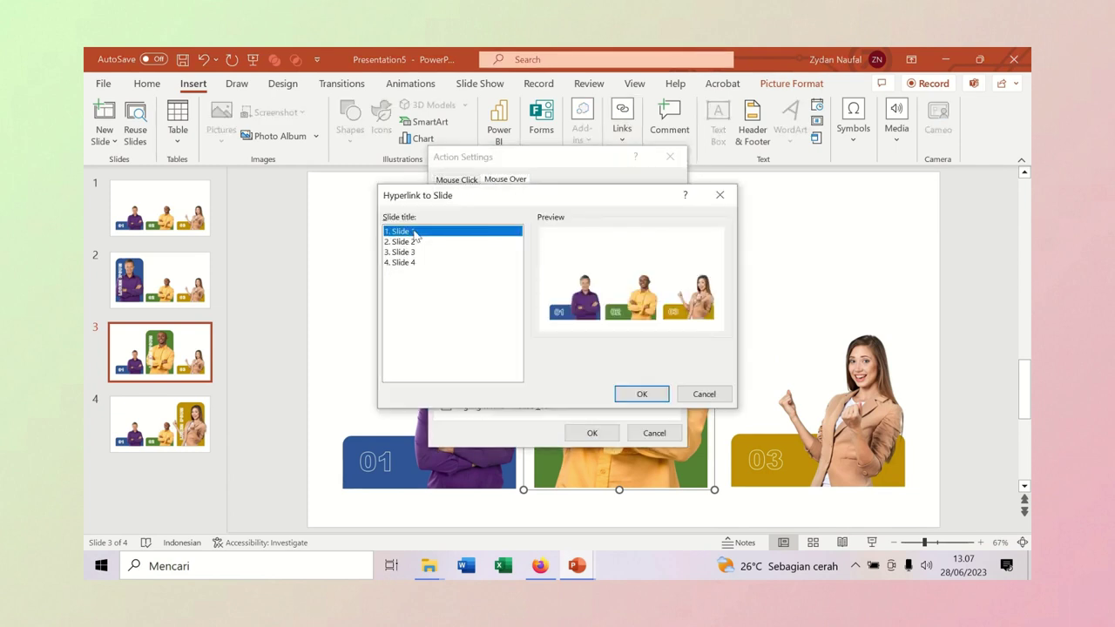
{"action": "left_click", "coordinate": [641, 393]}
{"action": "left_click", "coordinate": [592, 432]}
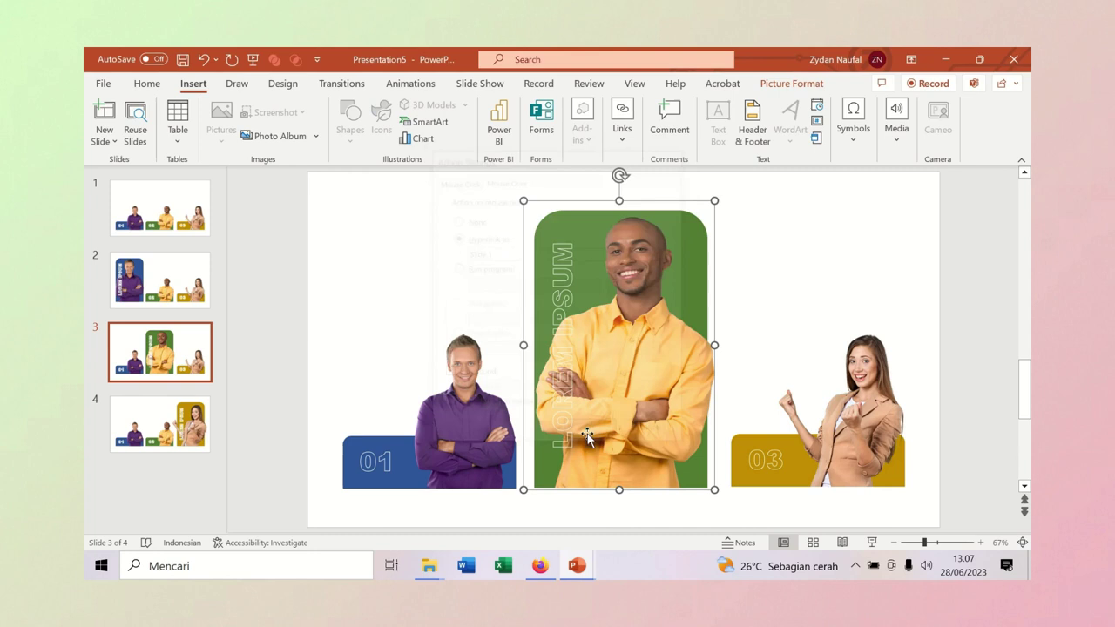
Step: Link the woman's picture to Slide 4 on mouse over, then move to slide 4
{"action": "left_click", "coordinate": [846, 394]}
{"action": "left_click", "coordinate": [623, 144]}
{"action": "left_click", "coordinate": [682, 183]}
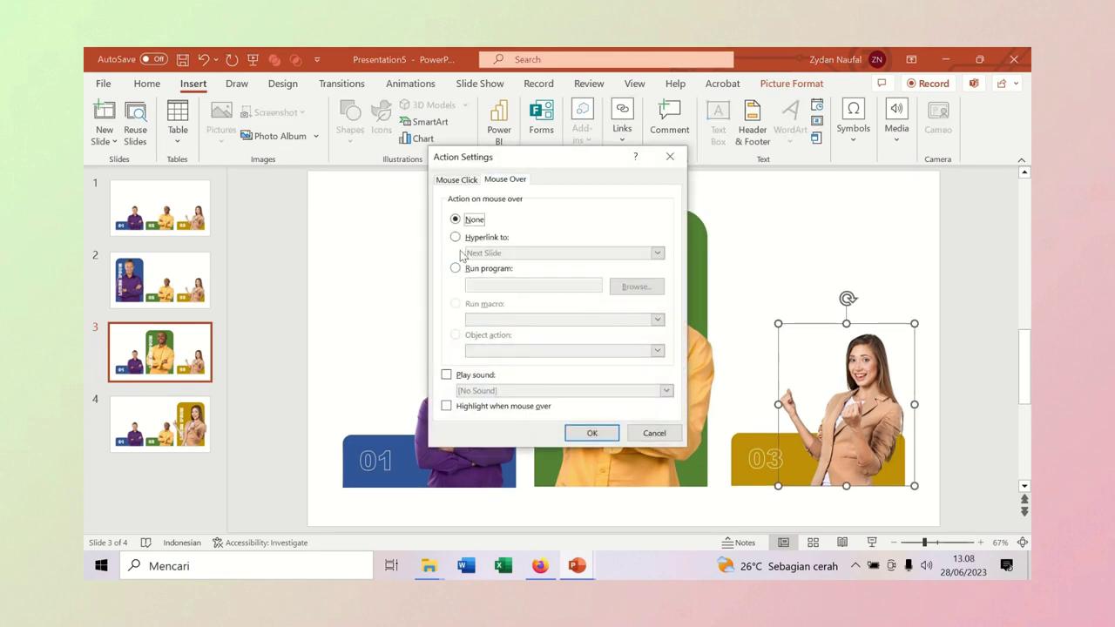
{"action": "left_click", "coordinate": [454, 237]}
{"action": "left_click", "coordinate": [657, 253]}
{"action": "left_click", "coordinate": [501, 373]}
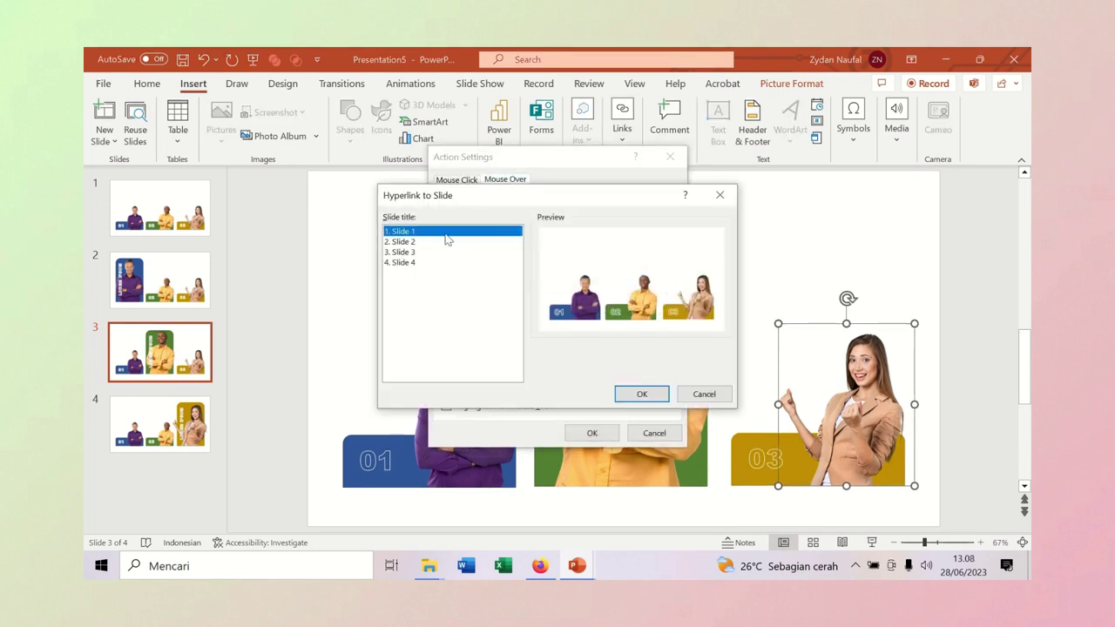
{"action": "left_click", "coordinate": [406, 263]}
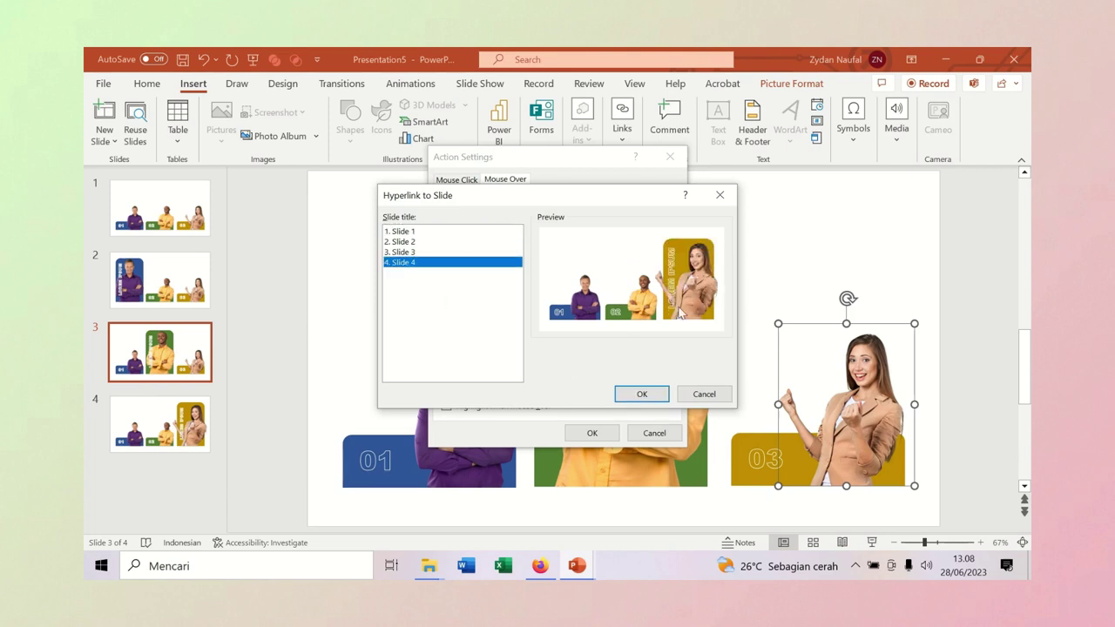
{"action": "left_click", "coordinate": [641, 394]}
{"action": "left_click", "coordinate": [592, 433]}
{"action": "left_click", "coordinate": [159, 424]}
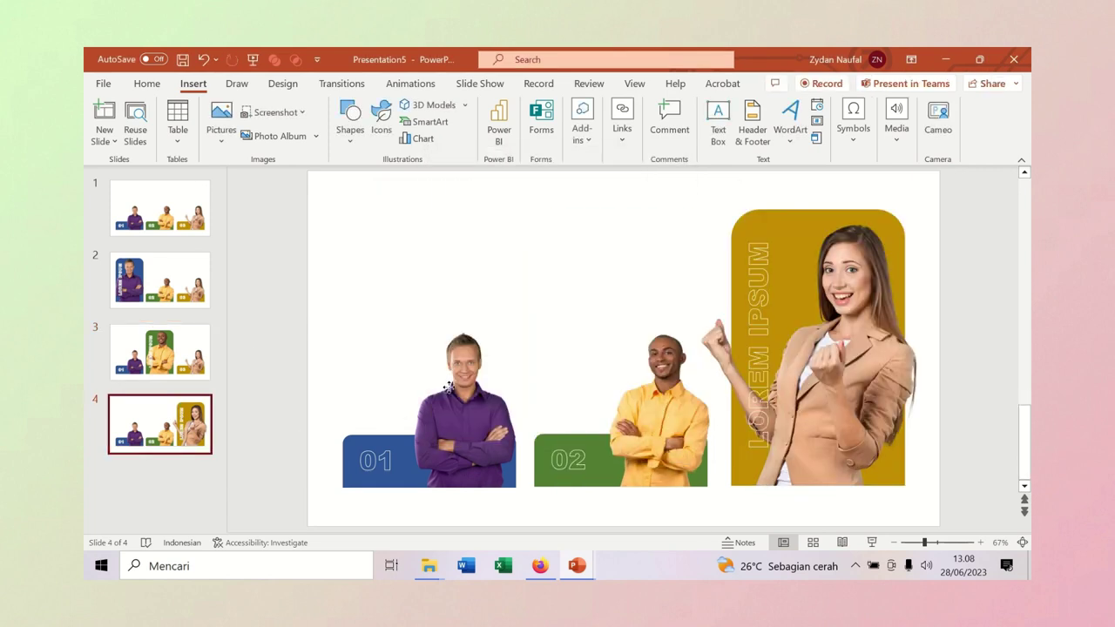
Step: On slide 4, give the purple-shirt man's picture a mouse-over hyperlink to Slide 2
{"action": "left_click", "coordinate": [449, 386]}
{"action": "left_click", "coordinate": [622, 129]}
{"action": "left_click", "coordinate": [682, 180]}
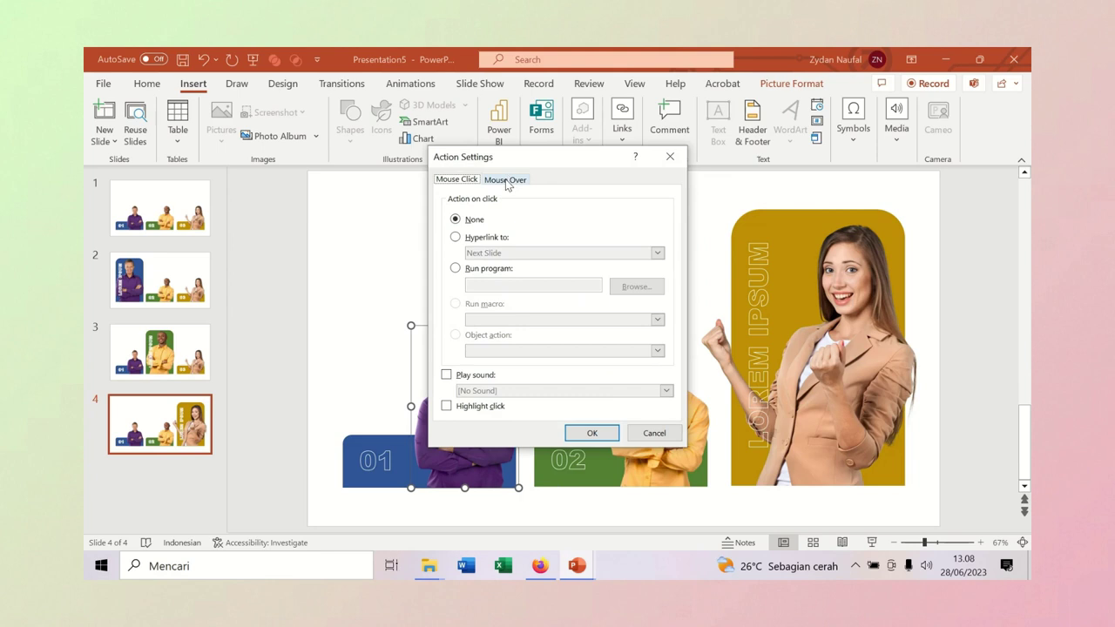
{"action": "left_click", "coordinate": [455, 236]}
{"action": "left_click", "coordinate": [657, 252]}
{"action": "left_click", "coordinate": [500, 375]}
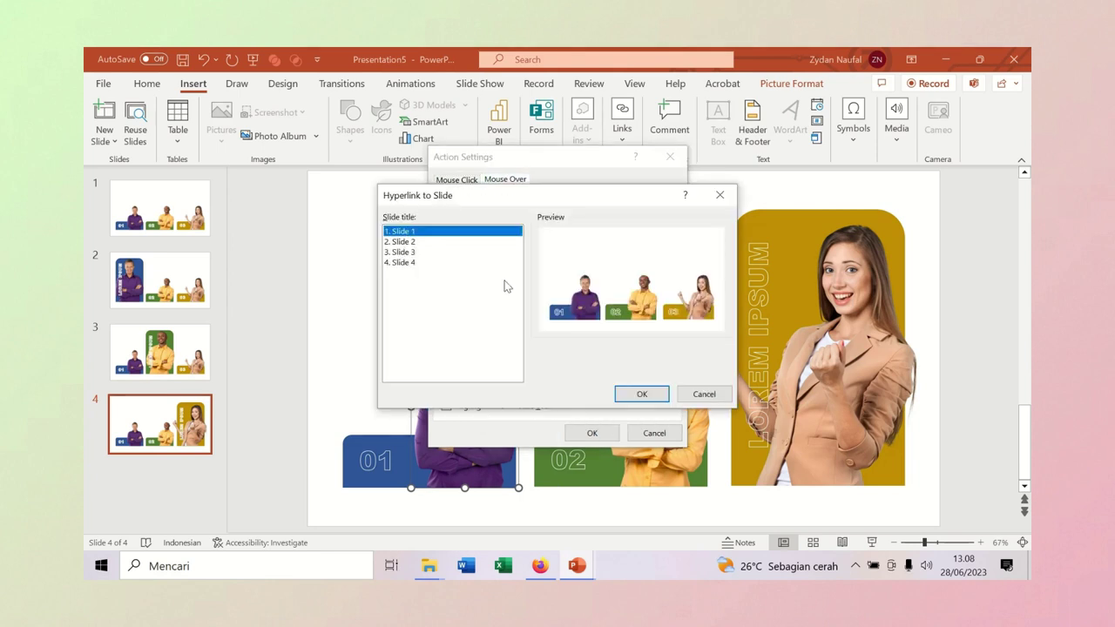
{"action": "left_click", "coordinate": [418, 241]}
{"action": "left_click", "coordinate": [641, 393]}
{"action": "left_click", "coordinate": [592, 433]}
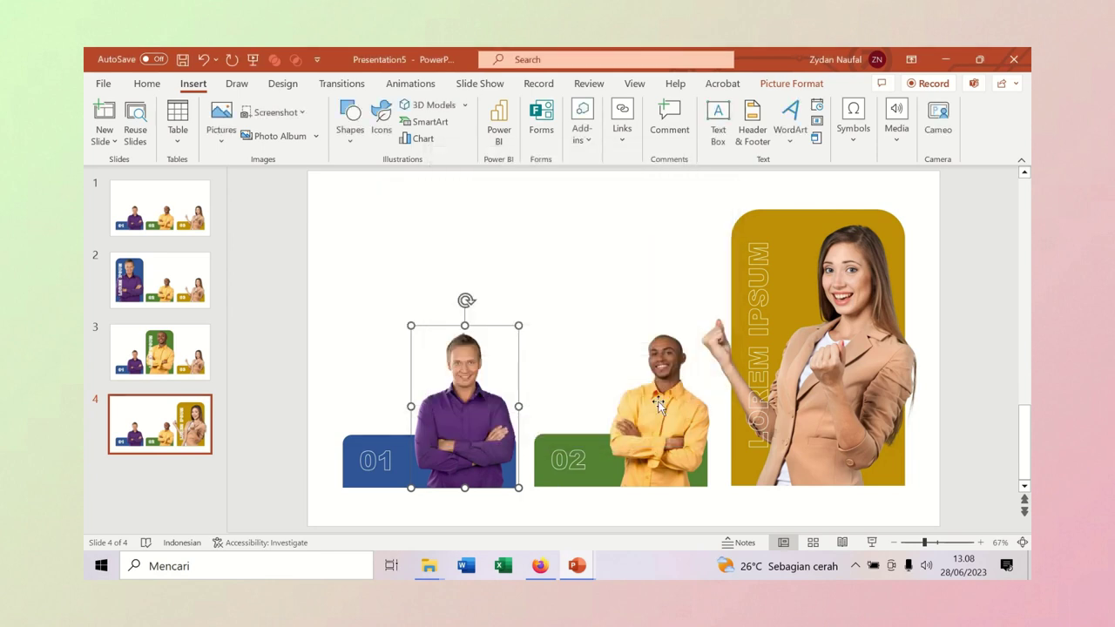
Step: Make hovering over the yellow-shirt man's picture jump to Slide 3
{"action": "left_click", "coordinate": [632, 383]}
{"action": "left_click", "coordinate": [622, 128]}
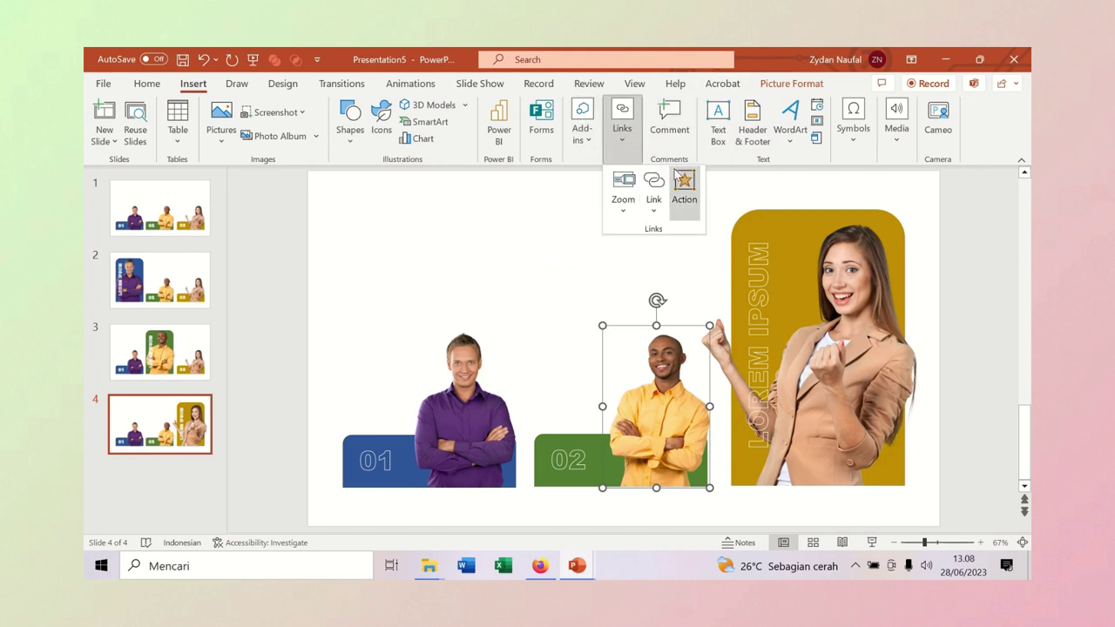
{"action": "left_click", "coordinate": [682, 179]}
{"action": "left_click", "coordinate": [455, 237]}
{"action": "left_click", "coordinate": [454, 219]}
{"action": "left_click", "coordinate": [505, 178]}
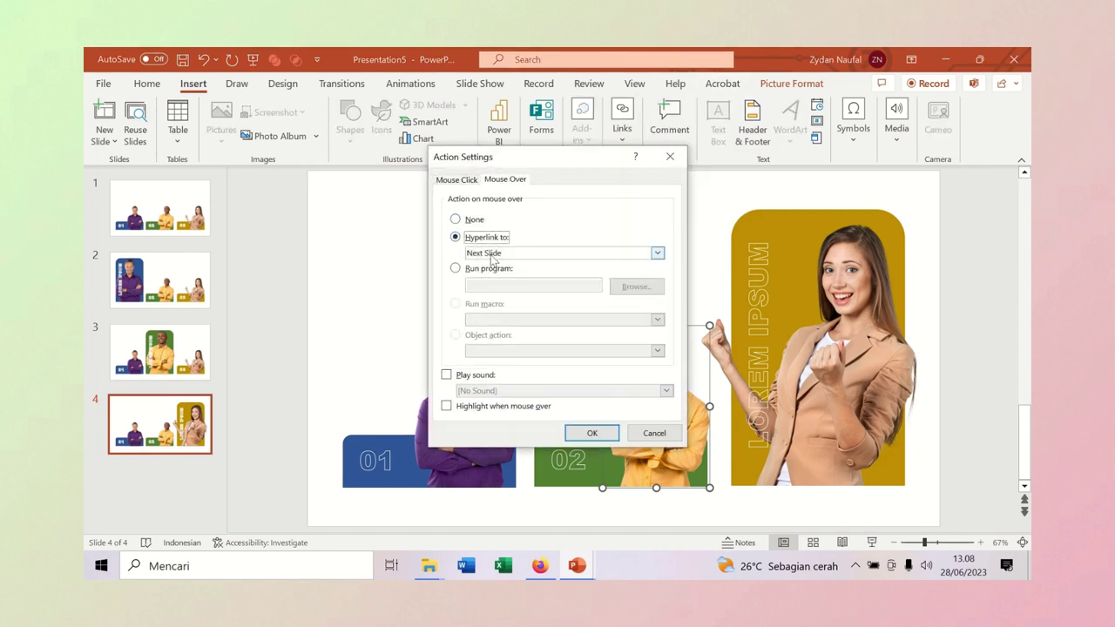
{"action": "left_click", "coordinate": [492, 253]}
{"action": "left_click", "coordinate": [497, 376]}
{"action": "left_click", "coordinate": [418, 241]}
{"action": "left_click", "coordinate": [418, 252]}
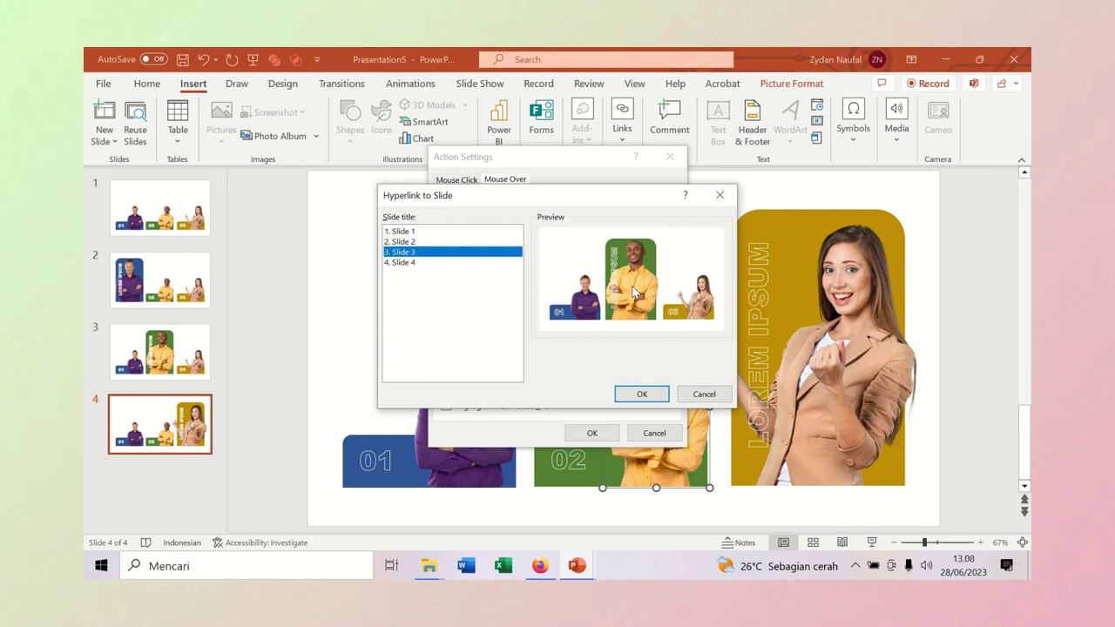
{"action": "left_click", "coordinate": [641, 393]}
{"action": "left_click", "coordinate": [592, 432]}
Step: Give the woman's picture a mouse-over hyperlink to Slide 1, then return to slide 1
{"action": "left_click", "coordinate": [824, 277]}
{"action": "left_click", "coordinate": [622, 117]}
{"action": "left_click", "coordinate": [683, 184]}
{"action": "left_click", "coordinate": [455, 237]}
{"action": "left_click", "coordinate": [492, 253]}
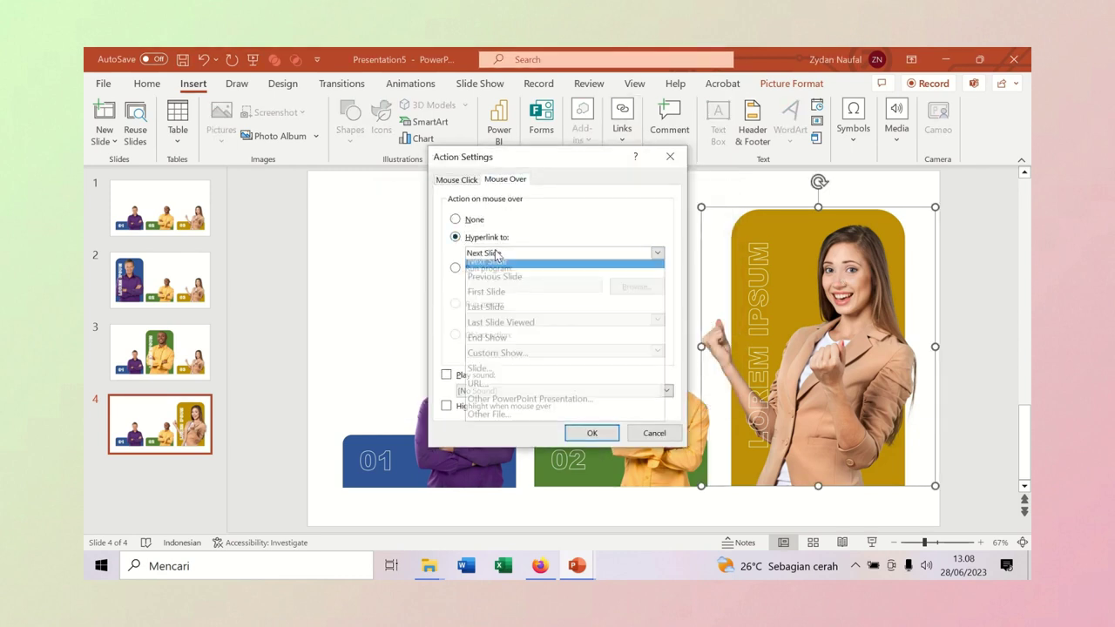
{"action": "left_click", "coordinate": [498, 376]}
{"action": "left_click", "coordinate": [642, 394]}
{"action": "left_click", "coordinate": [591, 433]}
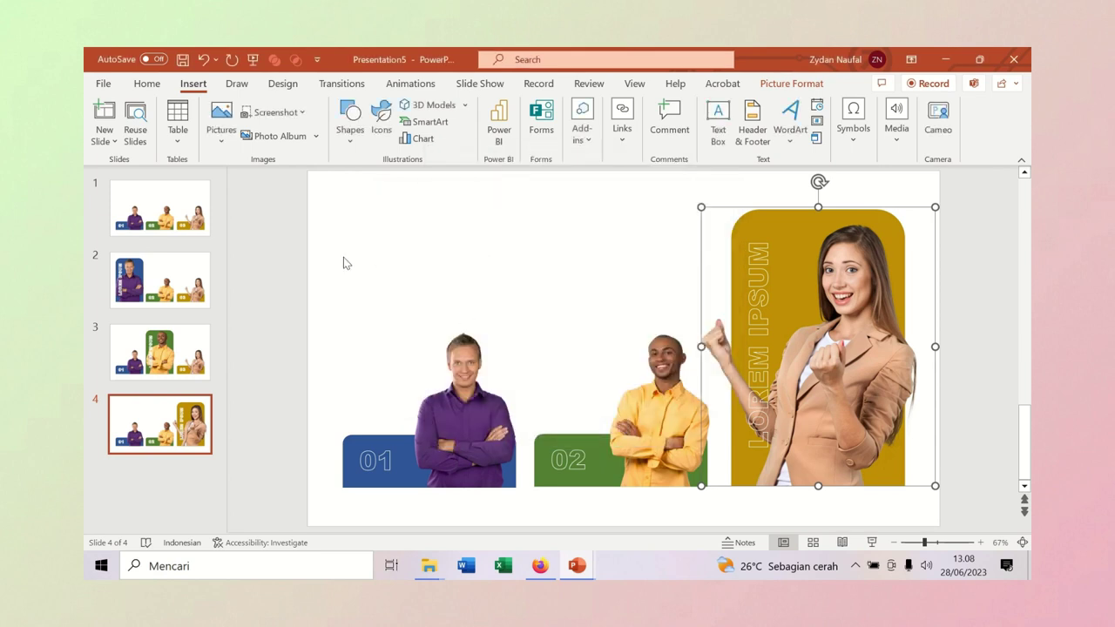
{"action": "left_click", "coordinate": [181, 197]}
Step: Paste THE WINNING TEAM title and subtitle onto slide 1
{"action": "right_click", "coordinate": [465, 209]}
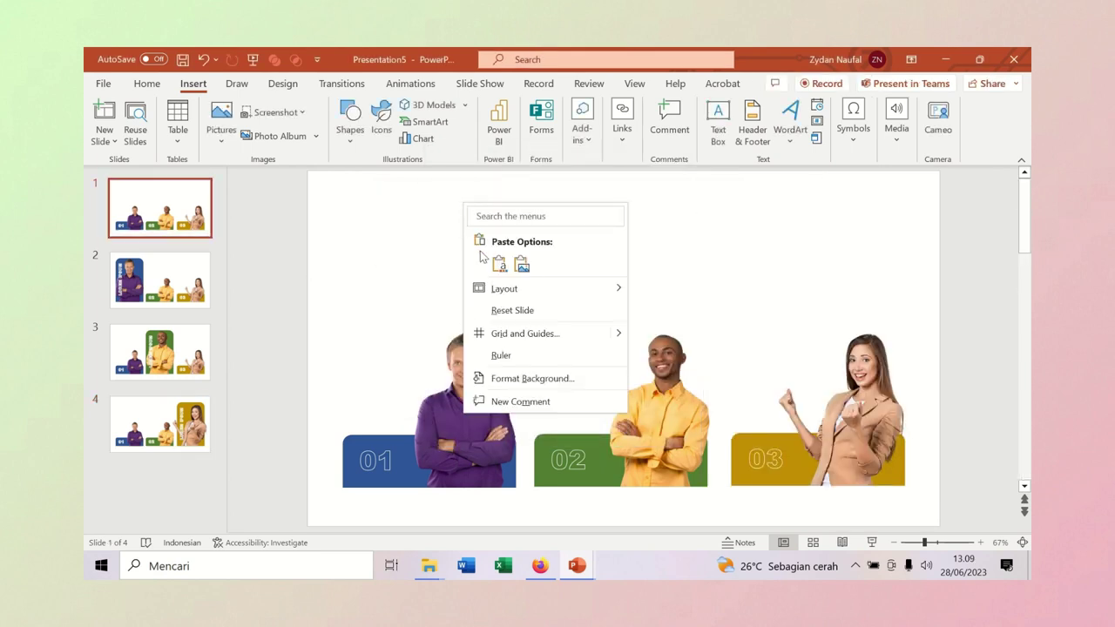
{"action": "left_click", "coordinate": [495, 259]}
{"action": "left_click", "coordinate": [750, 189]}
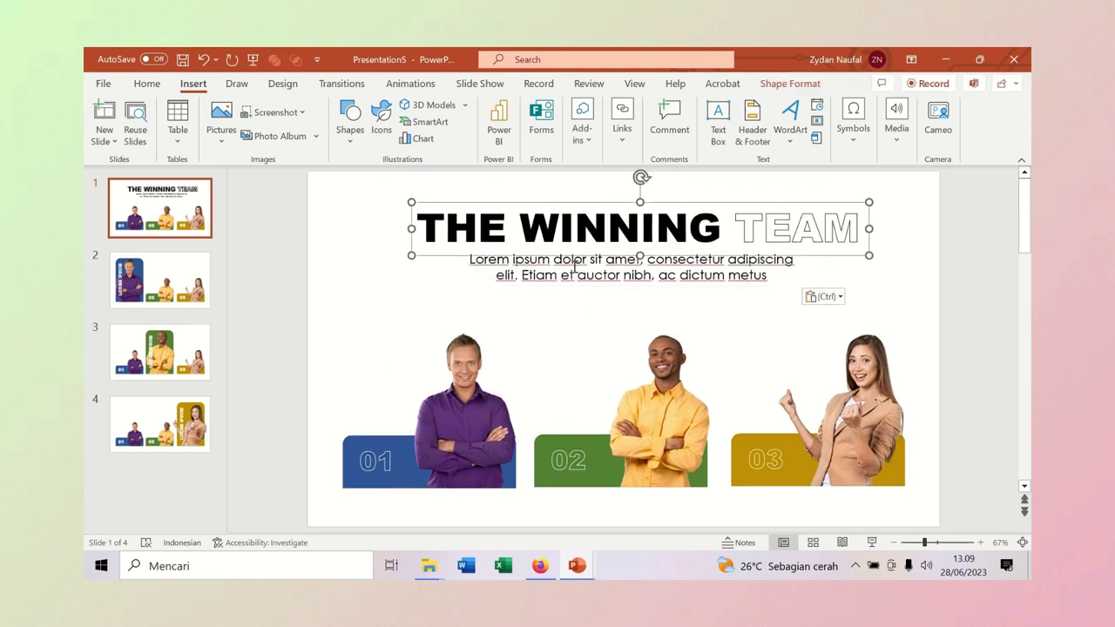
Step: Copy THE WINNING TEAM title box from slide 1 onto slide 2
{"action": "left_click", "coordinate": [552, 216]}
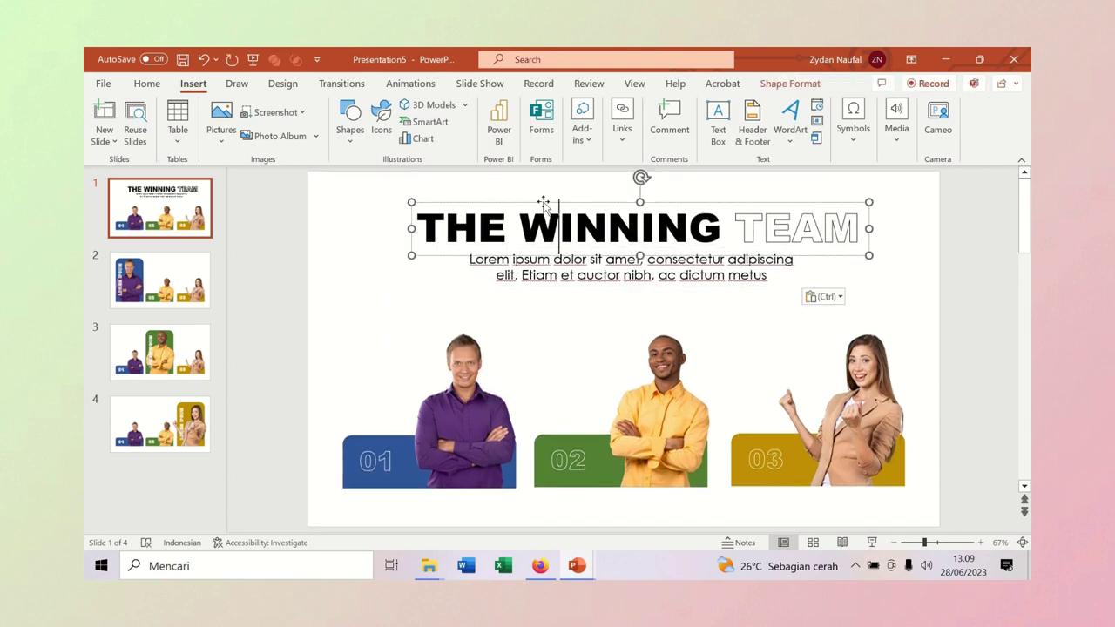
{"action": "right_click", "coordinate": [542, 201]}
{"action": "left_click", "coordinate": [574, 156]}
{"action": "left_click", "coordinate": [170, 279]}
{"action": "right_click", "coordinate": [547, 240]}
{"action": "left_click", "coordinate": [590, 295]}
Step: Make the slide 2 title 44 pt, stacked on three lines beside the blue photo
{"action": "left_click_drag", "start_coordinate": [760, 229], "coordinate": [604, 229]}
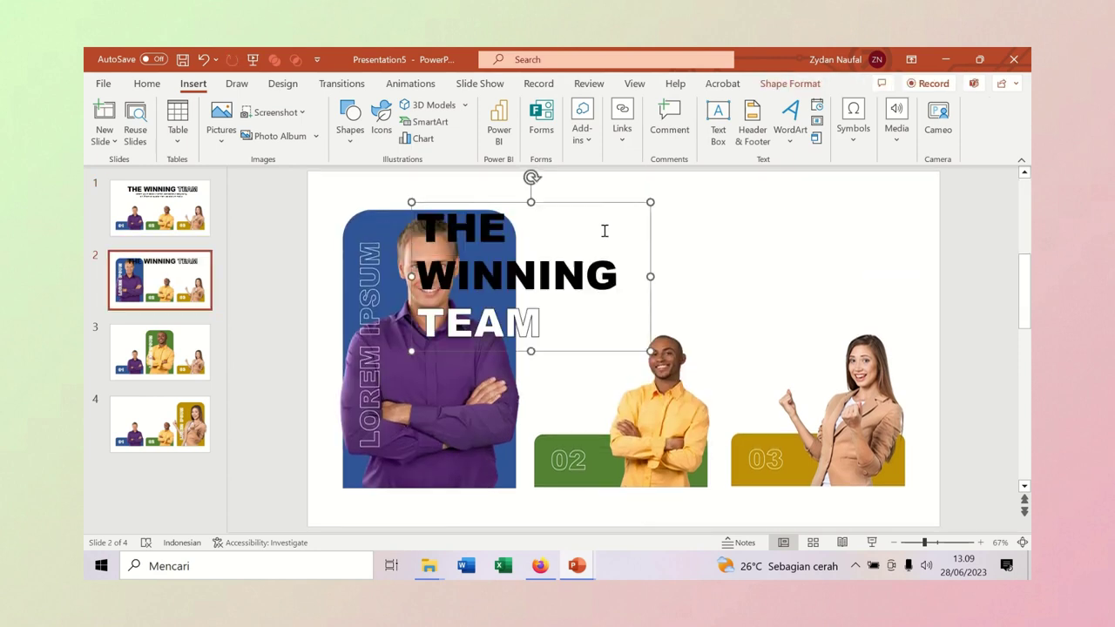
{"action": "left_click_drag", "start_coordinate": [610, 182], "coordinate": [706, 206]}
{"action": "left_click", "coordinate": [146, 83]}
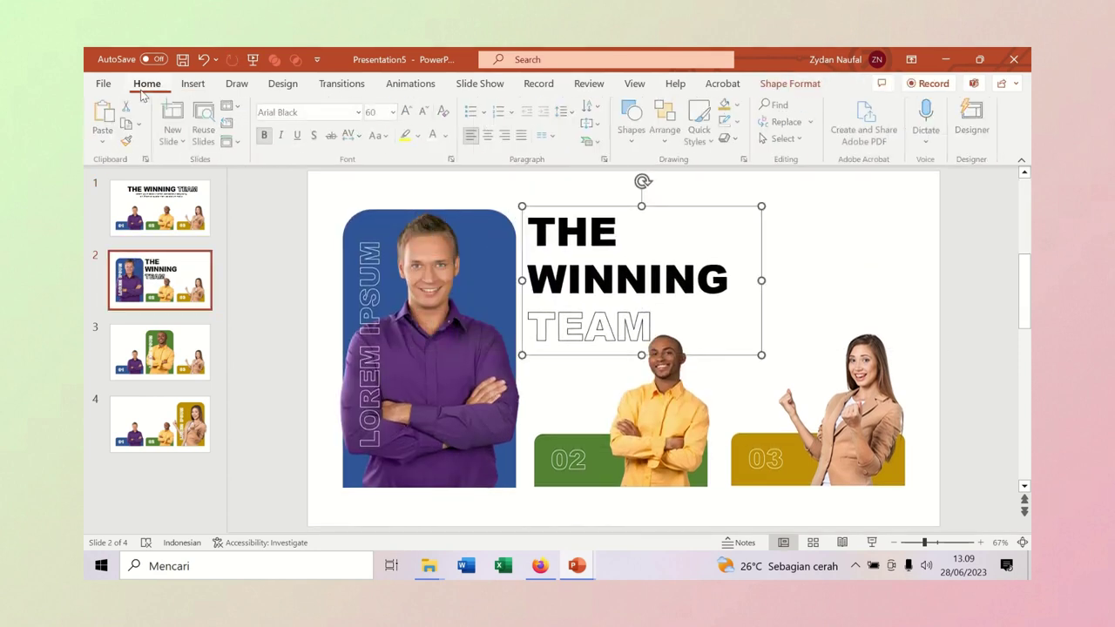
{"action": "left_click", "coordinate": [426, 111]}
{"action": "left_click", "coordinate": [426, 112]}
{"action": "left_click_drag", "start_coordinate": [761, 244], "coordinate": [737, 243]}
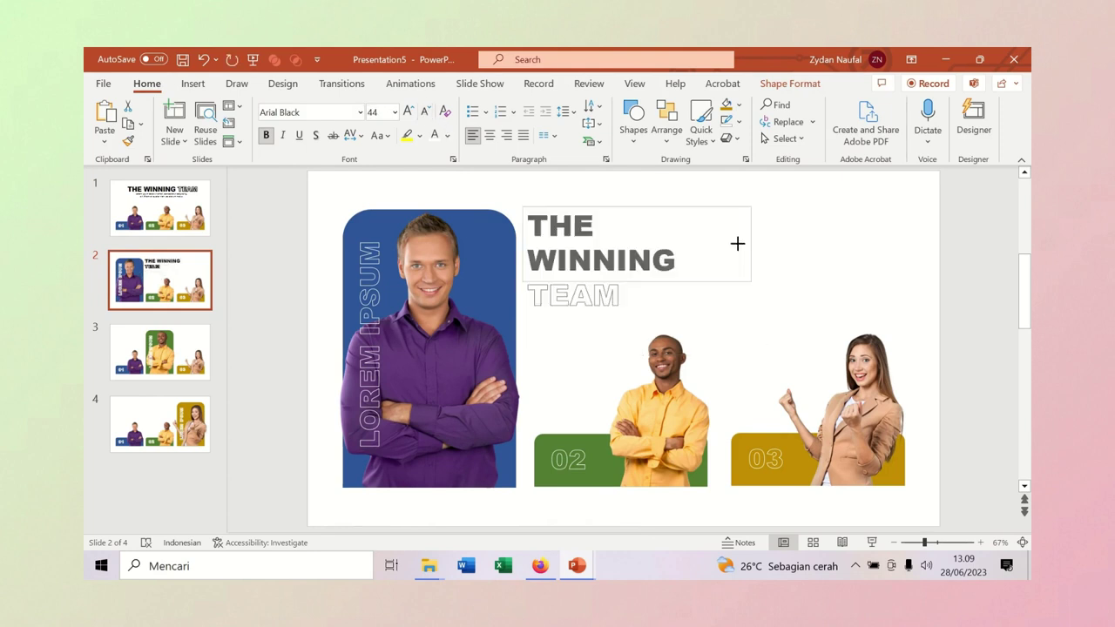
{"action": "left_click", "coordinate": [732, 246]}
{"action": "left_click", "coordinate": [639, 208]}
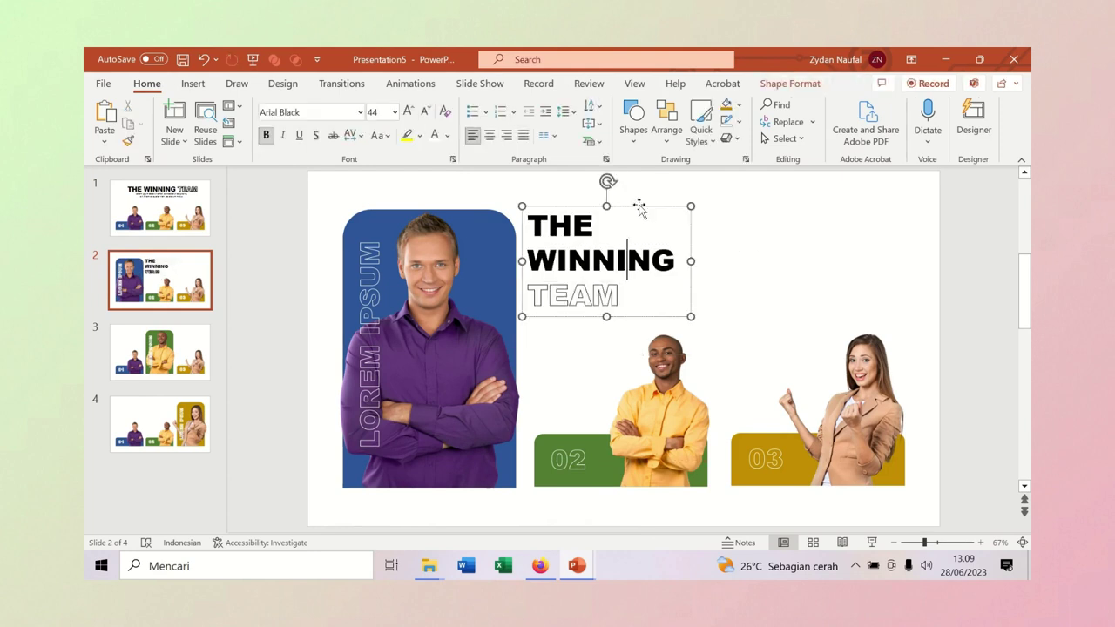
Step: Paste the title onto slide 3, placed right of the green photo
{"action": "left_click", "coordinate": [159, 348]}
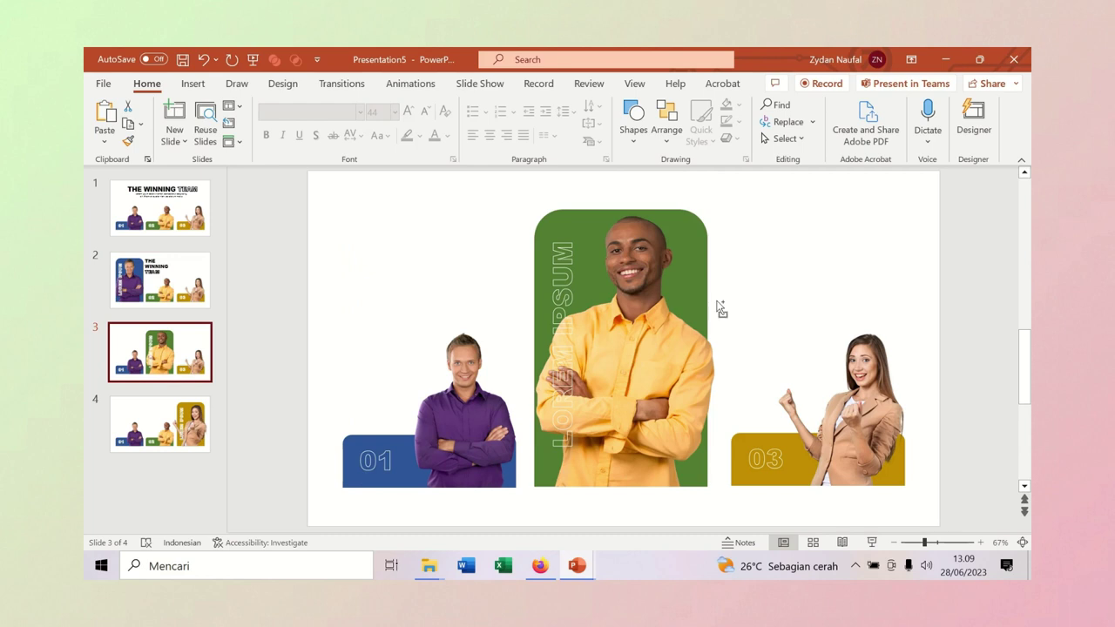
{"action": "key", "text": "ctrl+v"}
{"action": "left_click_drag", "start_coordinate": [647, 211], "coordinate": [830, 207]}
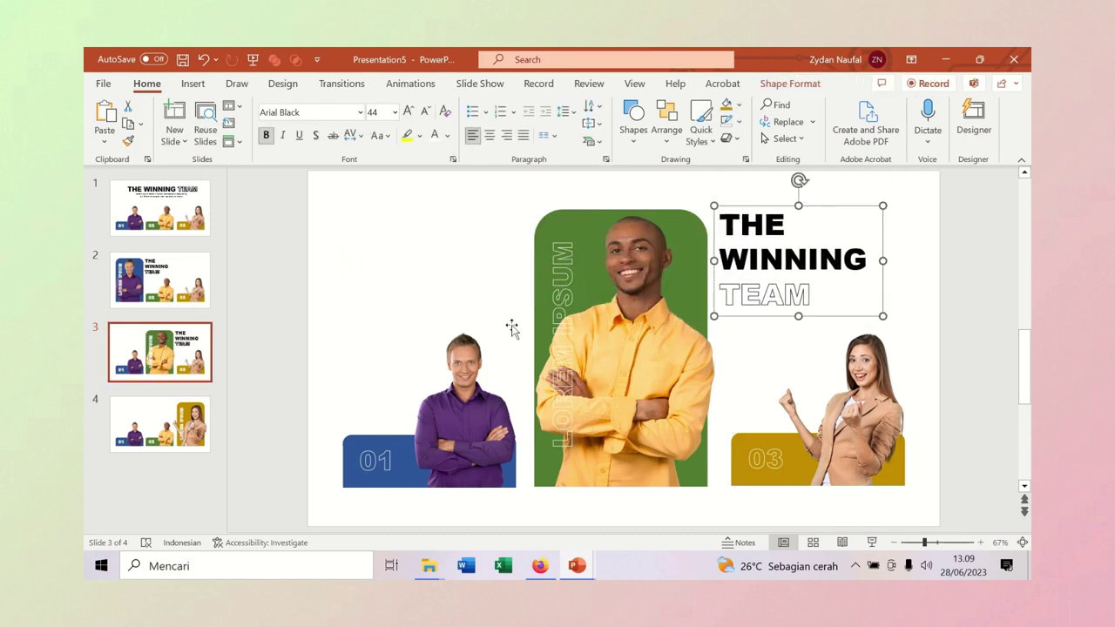
Step: Paste the title onto slide 4, right-aligned just left of the woman's panel
{"action": "scroll", "coordinate": [386, 361], "scroll_direction": "down", "scroll_amount": 1}
{"action": "right_click", "coordinate": [430, 272]}
{"action": "left_click", "coordinate": [466, 333]}
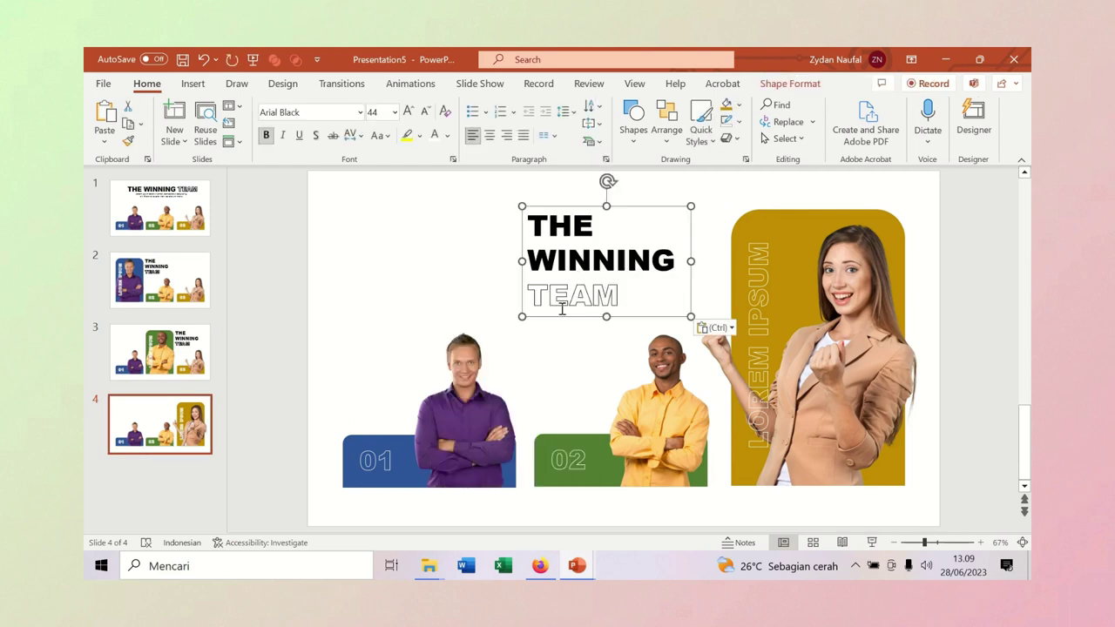
{"action": "key", "text": "ctrl+a"}
{"action": "left_click", "coordinate": [507, 136]}
{"action": "left_click_drag", "start_coordinate": [659, 207], "coordinate": [692, 206]}
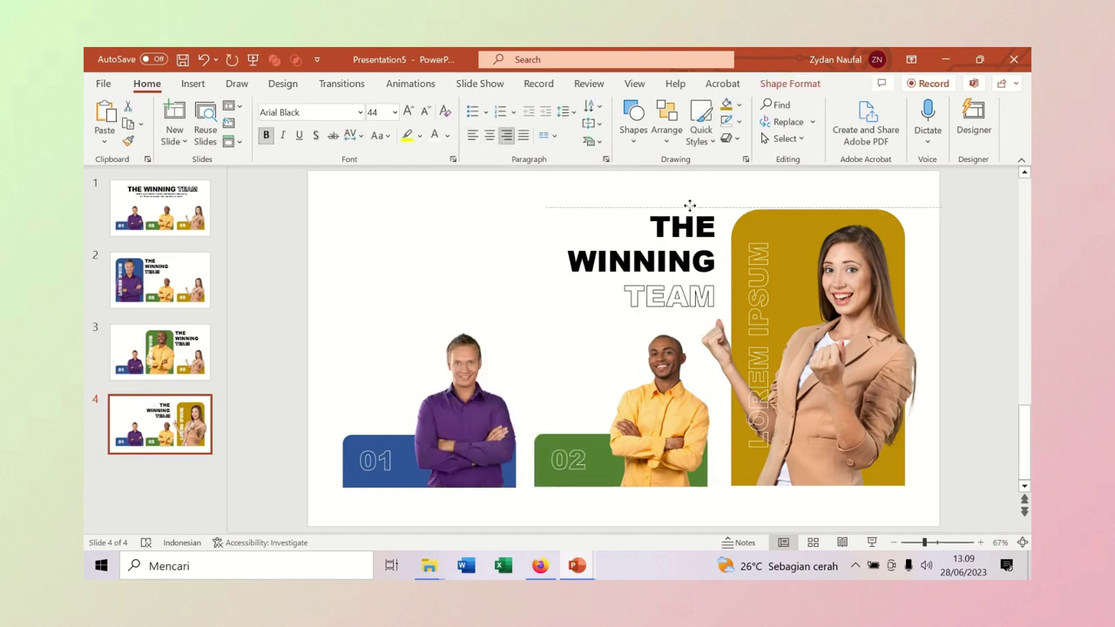
{"action": "left_click", "coordinate": [492, 212]}
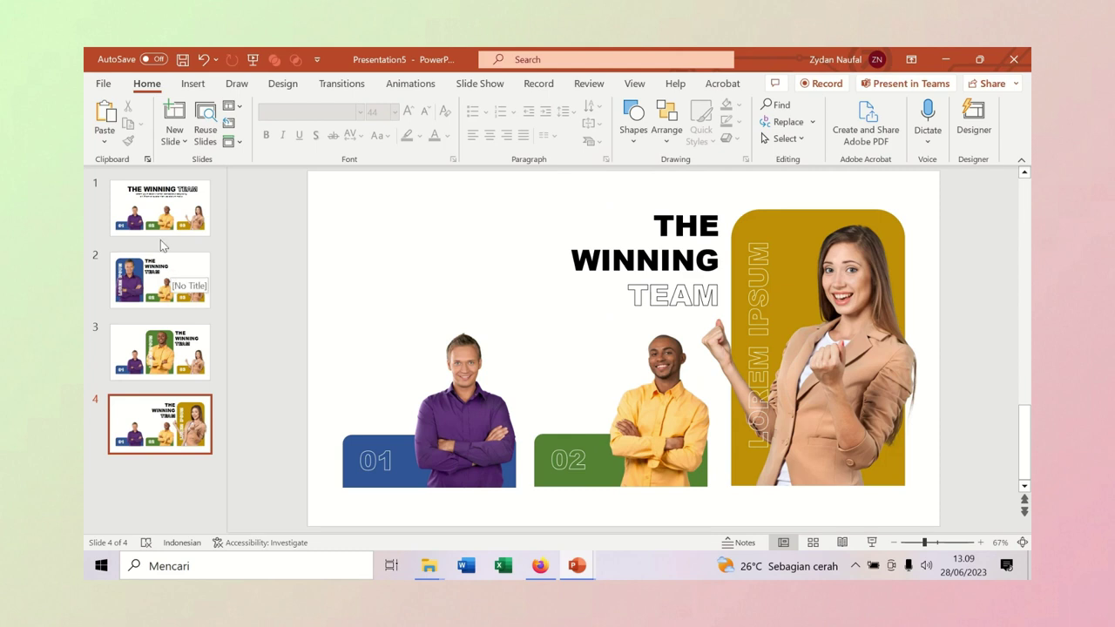
Step: Apply the Morph transition to slides 1–4 and start the slide show
{"action": "left_click", "coordinate": [161, 222]}
{"action": "left_click", "coordinate": [341, 84]}
{"action": "left_click", "coordinate": [226, 122]}
{"action": "left_click", "coordinate": [159, 279]}
{"action": "left_click", "coordinate": [230, 124]}
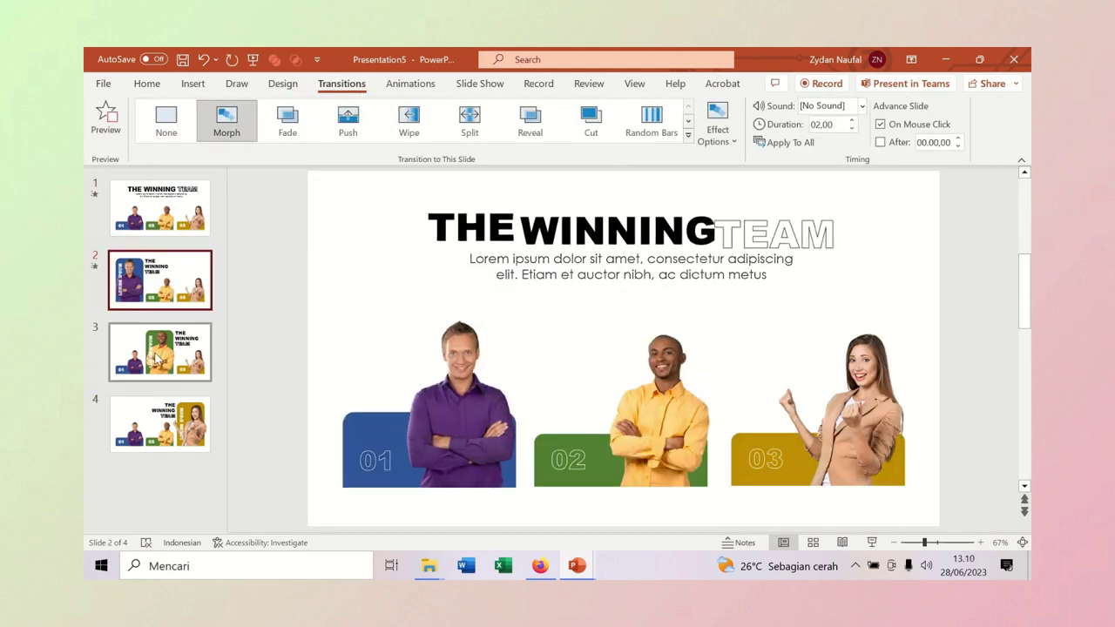
{"action": "left_click", "coordinate": [159, 352]}
{"action": "left_click", "coordinate": [227, 122]}
{"action": "left_click", "coordinate": [159, 425]}
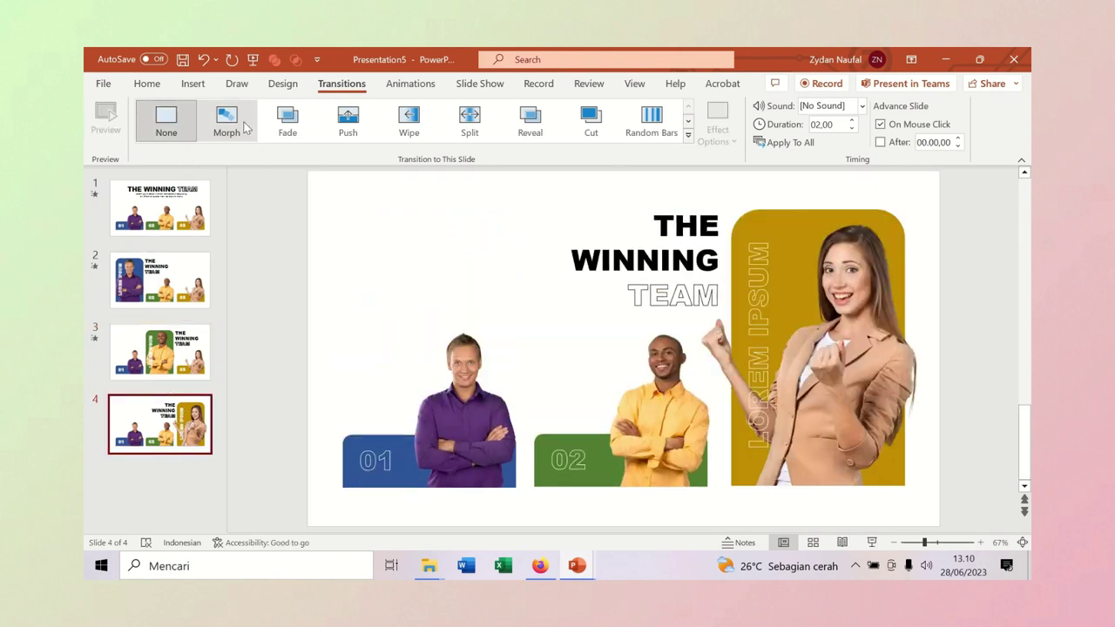
{"action": "left_click", "coordinate": [226, 122]}
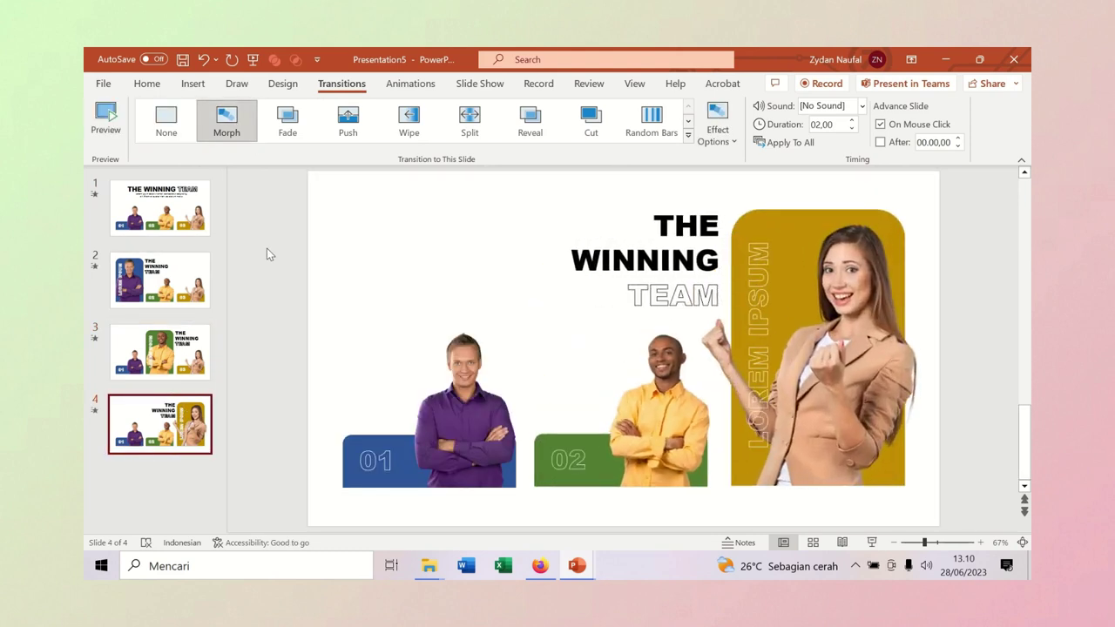
{"action": "key", "text": "F5"}
Step: Move through the show from the purple-shirt man to the yellow-shirt man and the woman, then back
{"action": "left_click", "coordinate": [298, 540]}
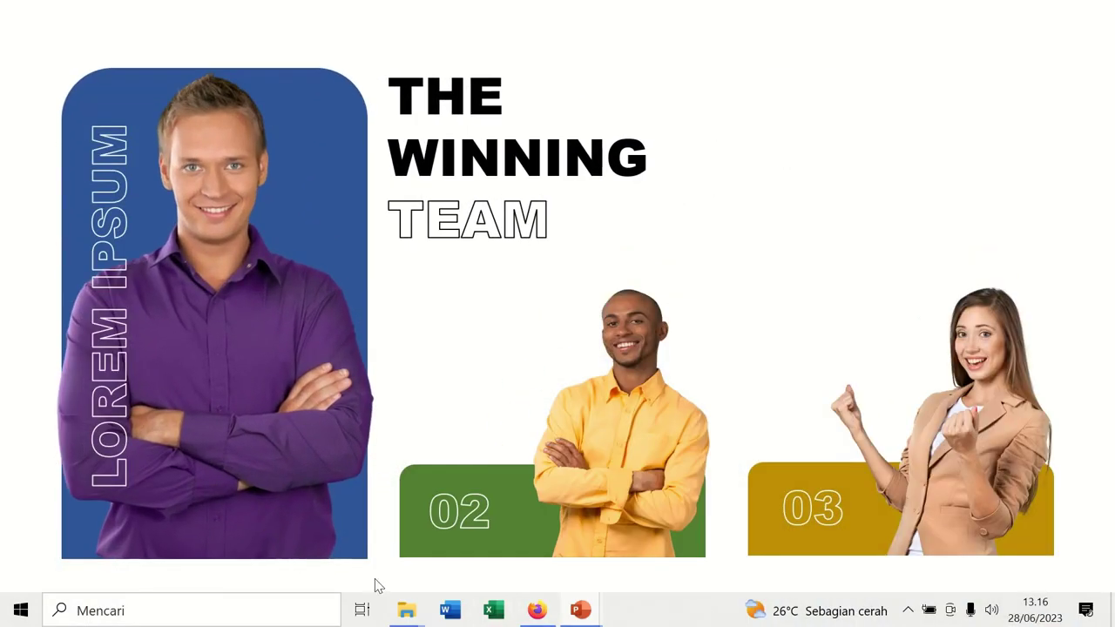
{"action": "left_click", "coordinate": [610, 535]}
{"action": "left_click", "coordinate": [929, 527]}
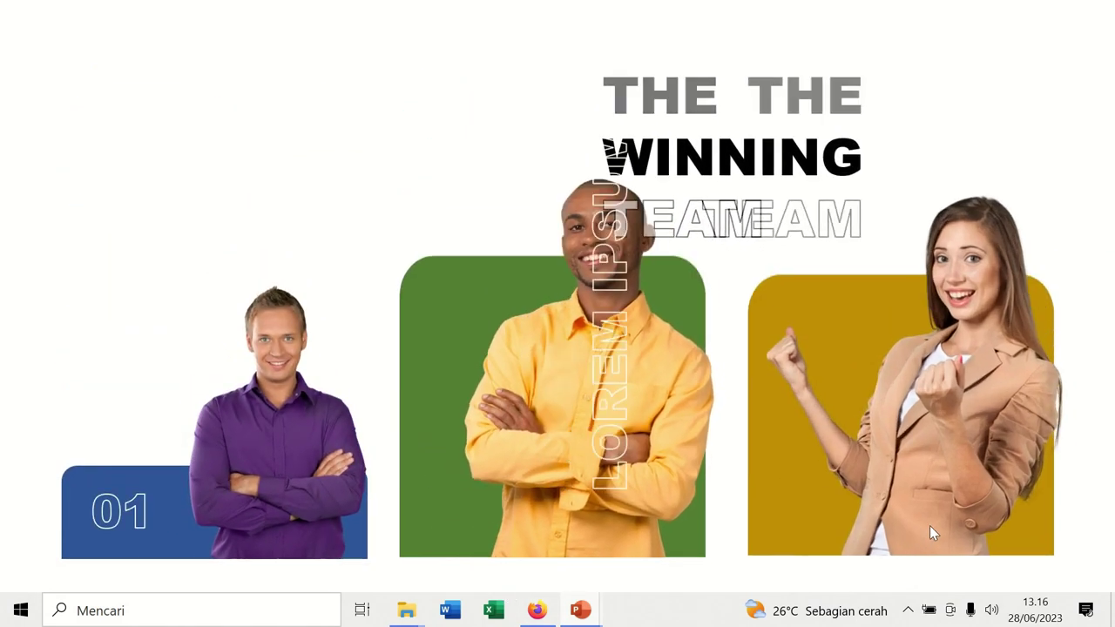
{"action": "left_click", "coordinate": [605, 551]}
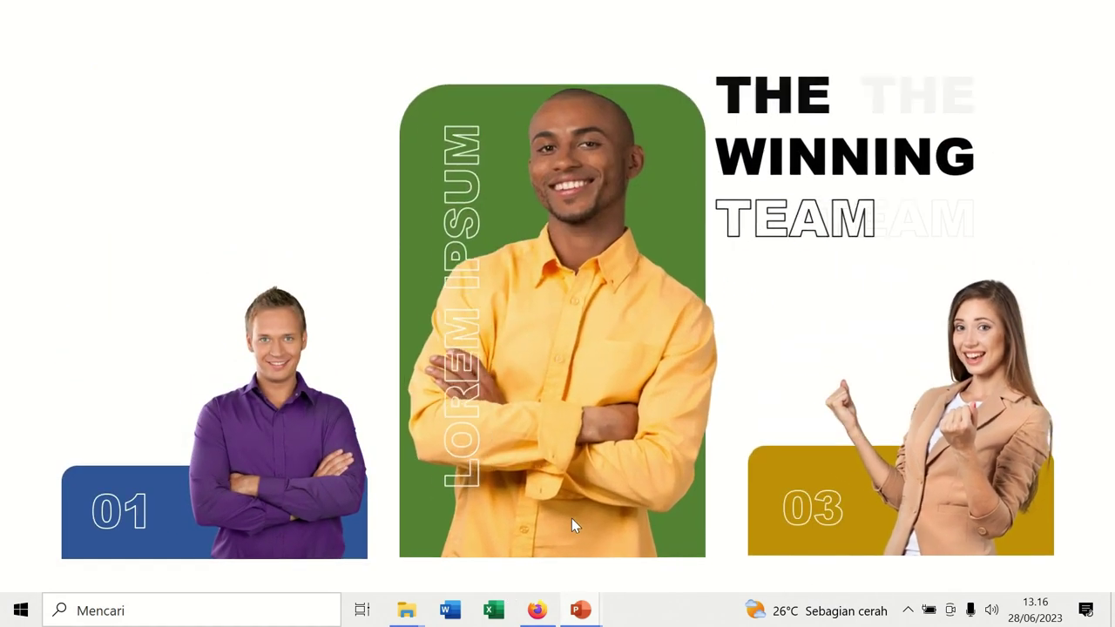
{"action": "left_click", "coordinate": [284, 522]}
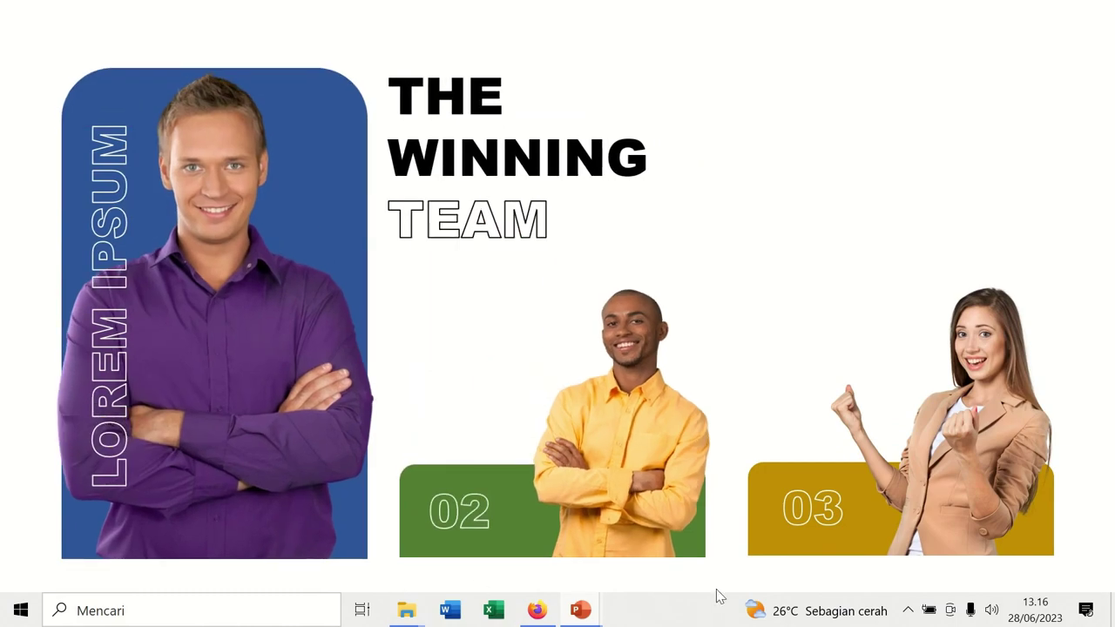